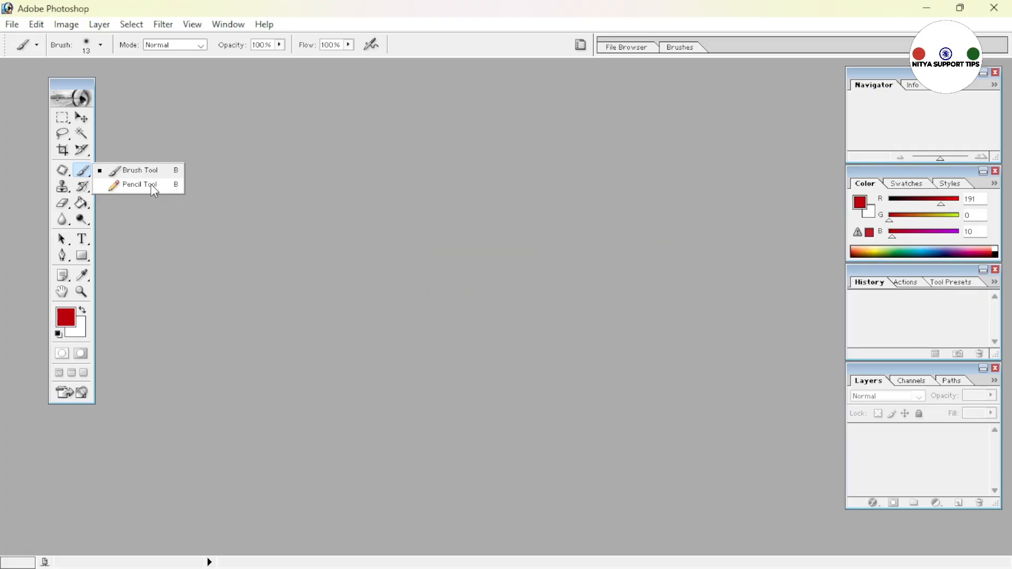
Switch to the Pencil tool and back to the Brush tool
{"action": "left_click", "coordinate": [99, 197]}
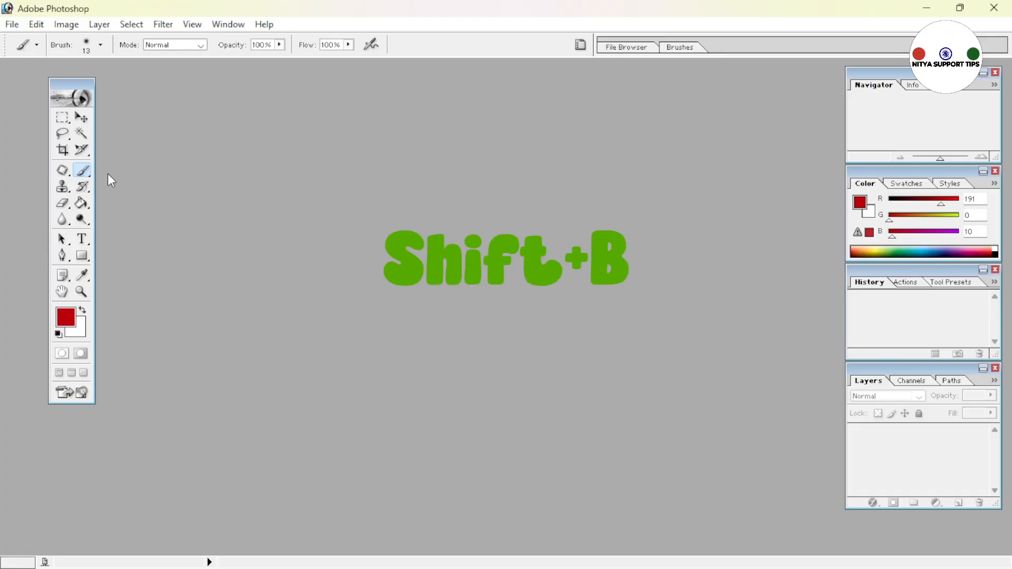
{"action": "key", "text": "shift+b"}
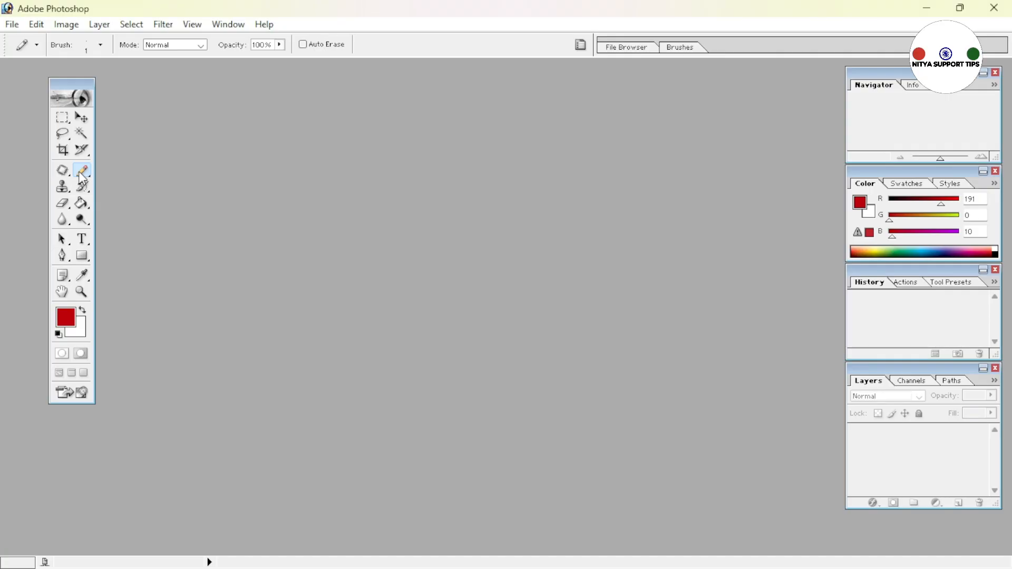
{"action": "left_click", "coordinate": [82, 176]}
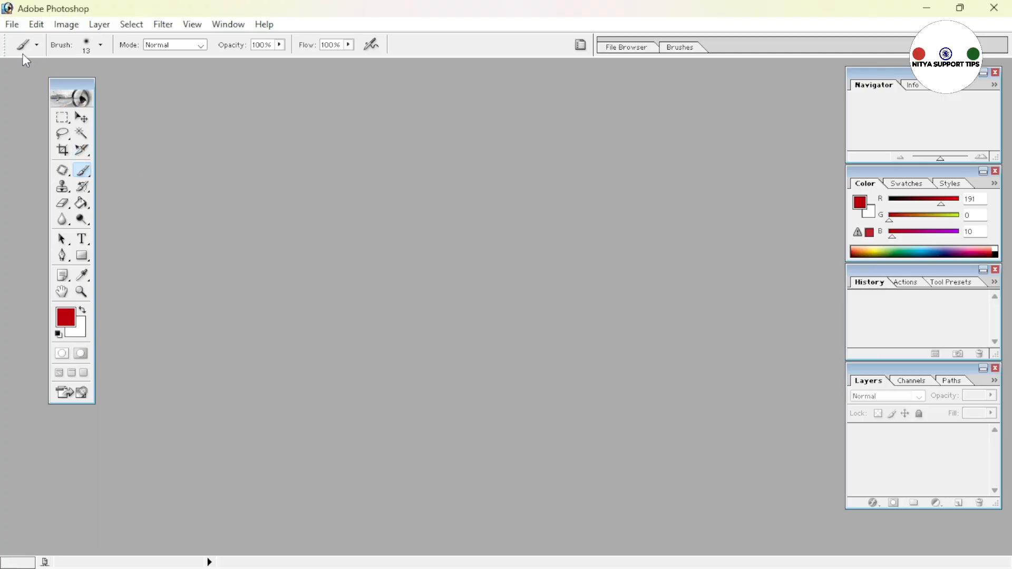
Set the brush's master diameter to 60 px and look through the preset brush tips
{"action": "left_click", "coordinate": [100, 45]}
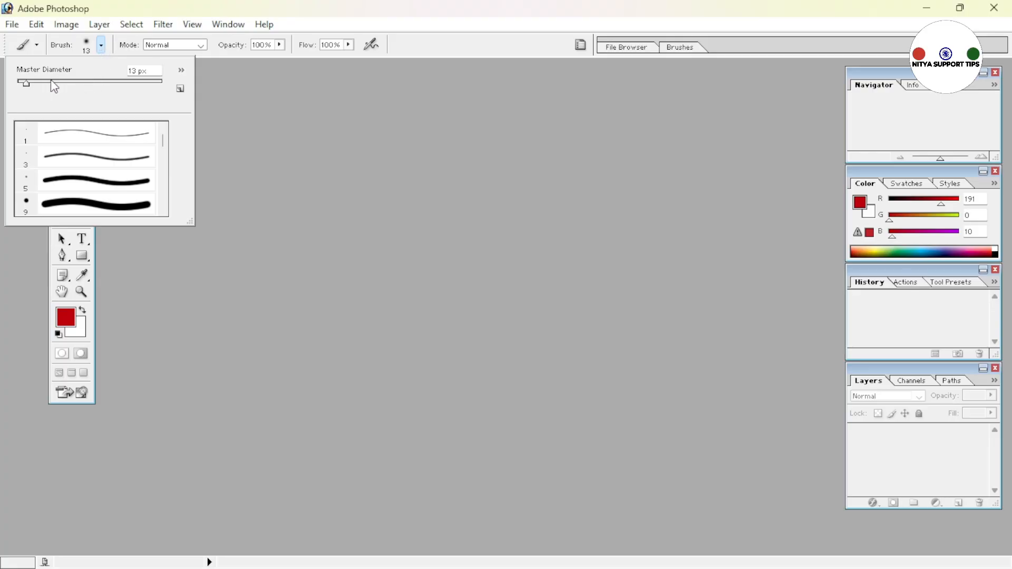
{"action": "left_click_drag", "start_coordinate": [26, 83], "coordinate": [60, 88]}
{"action": "left_click_drag", "start_coordinate": [164, 143], "coordinate": [174, 205]}
{"action": "left_click", "coordinate": [202, 53]}
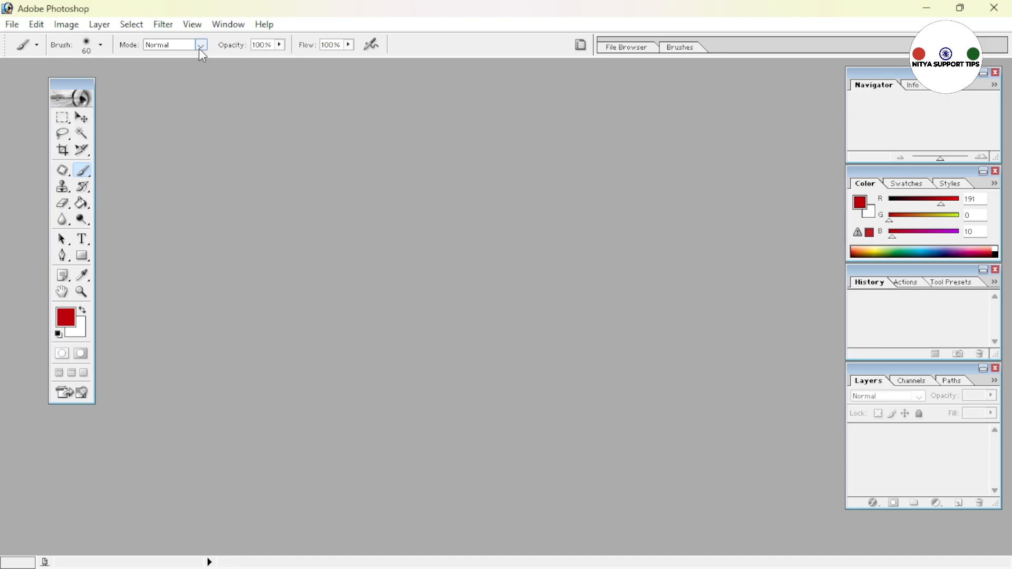
Review the brush's blending modes and try 48% opacity, restoring opacity and flow to 100%
{"action": "left_click", "coordinate": [201, 46]}
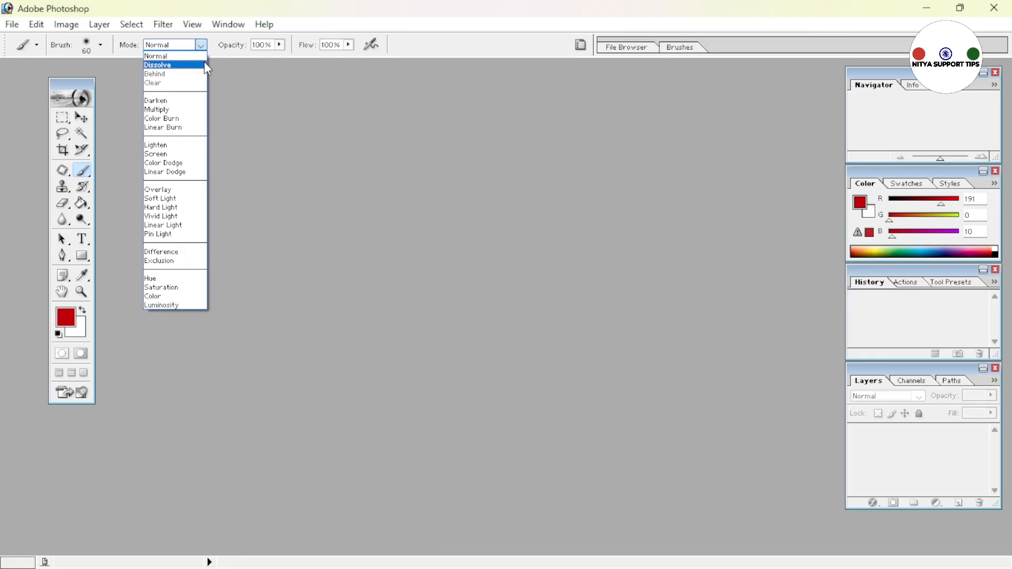
{"action": "left_click", "coordinate": [278, 43]}
{"action": "left_click", "coordinate": [277, 43]}
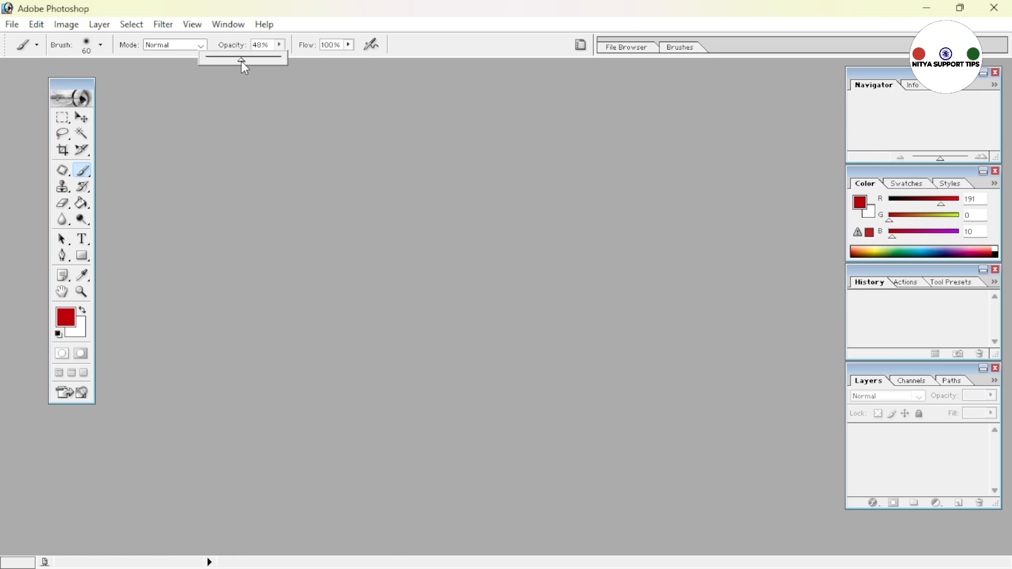
{"action": "left_click_drag", "start_coordinate": [241, 62], "coordinate": [281, 61]}
{"action": "left_click", "coordinate": [348, 45]}
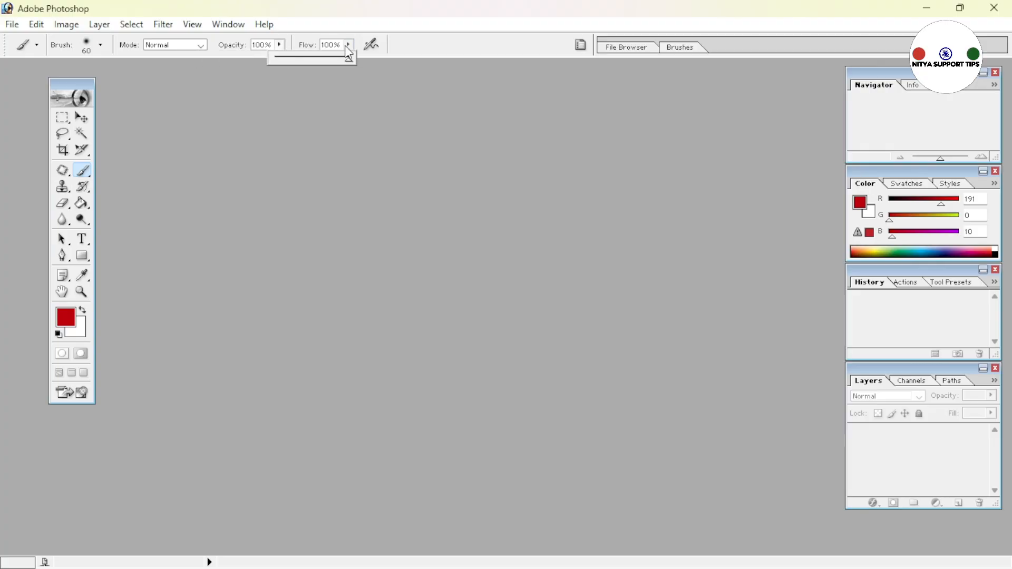
{"action": "left_click_drag", "start_coordinate": [349, 61], "coordinate": [435, 177]}
{"action": "left_click", "coordinate": [431, 170]}
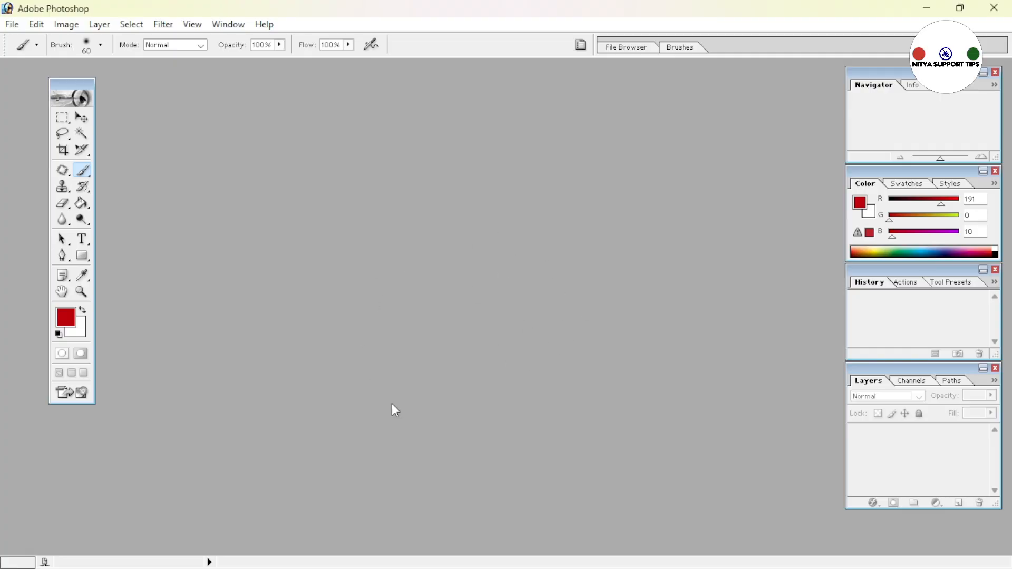
Open the conditionmole JPEG of the woman's chin and hand and maximize its image window
{"action": "double_click", "coordinate": [439, 226]}
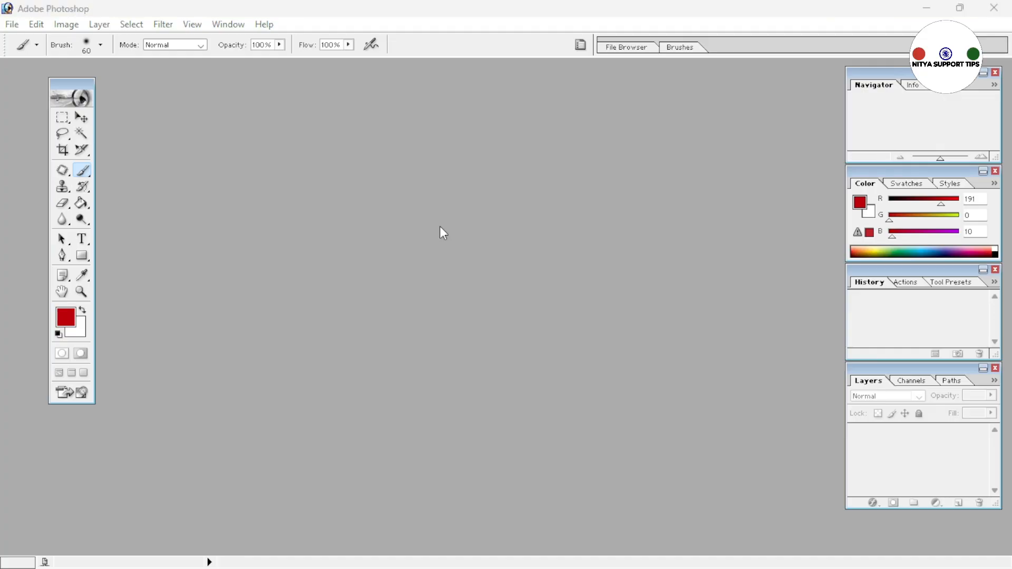
{"action": "double_click", "coordinate": [565, 262]}
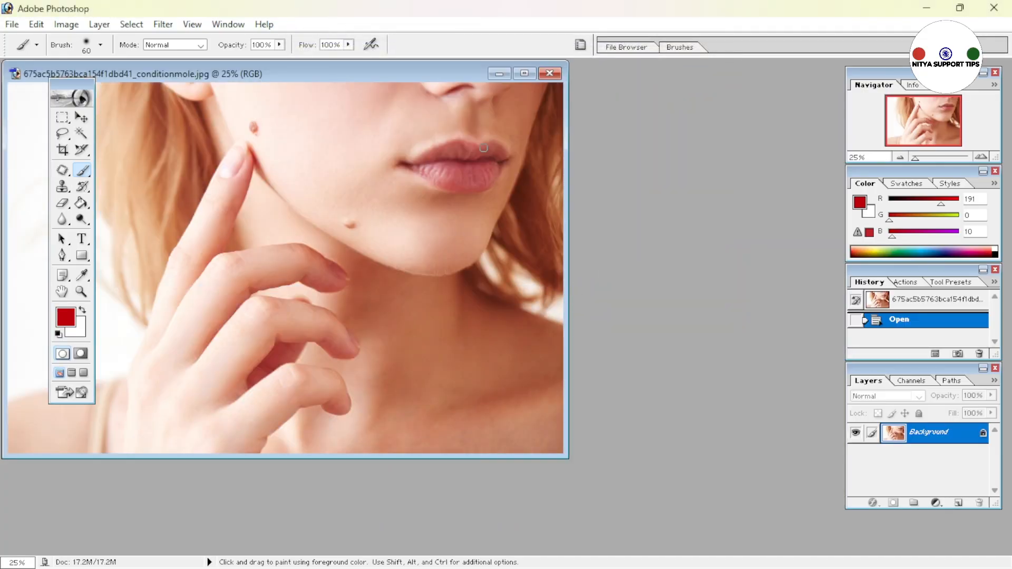
{"action": "left_click", "coordinate": [528, 77]}
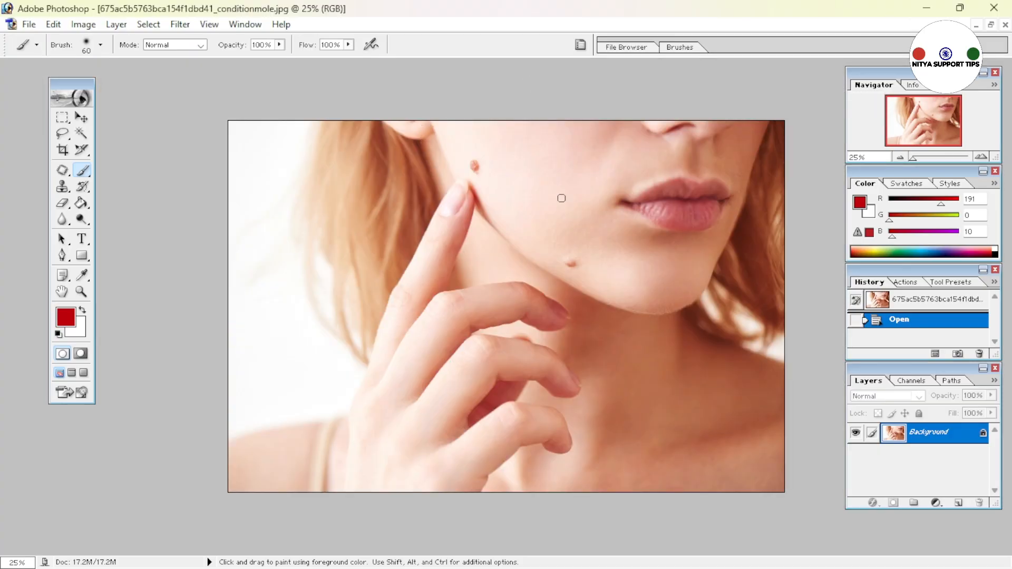
Brighten the photo with Curves on the RGB channel, using a point at input 61 and output 96
{"action": "key", "text": "alt"}
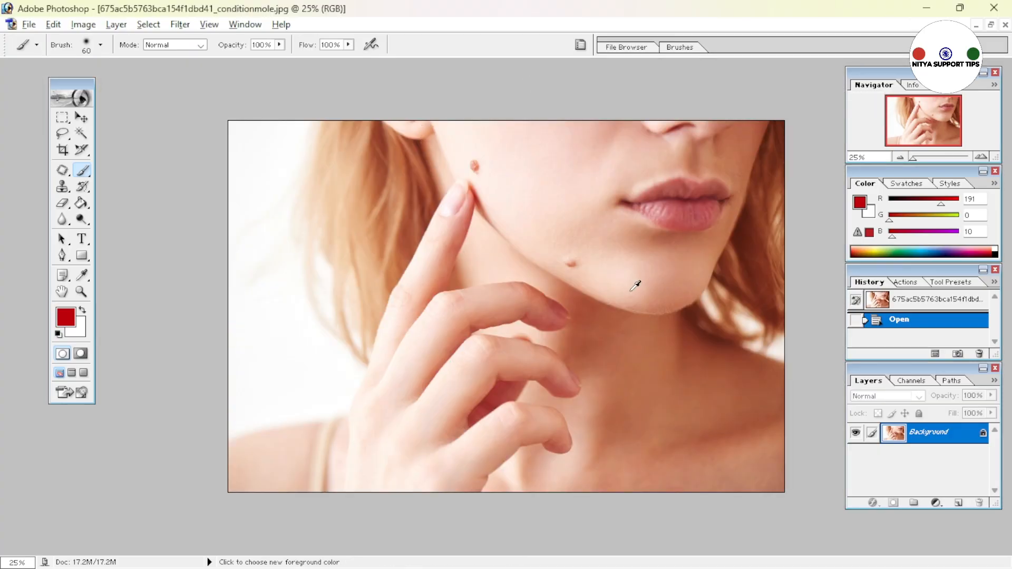
{"action": "scroll", "coordinate": [630, 291], "scroll_direction": "up", "scroll_amount": 5}
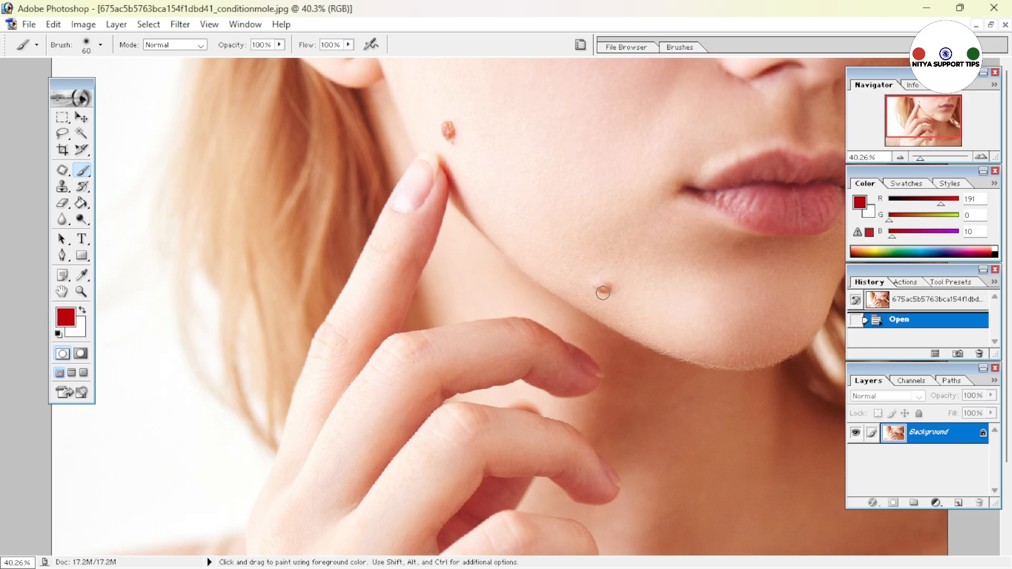
{"action": "key", "text": "ctrl+m"}
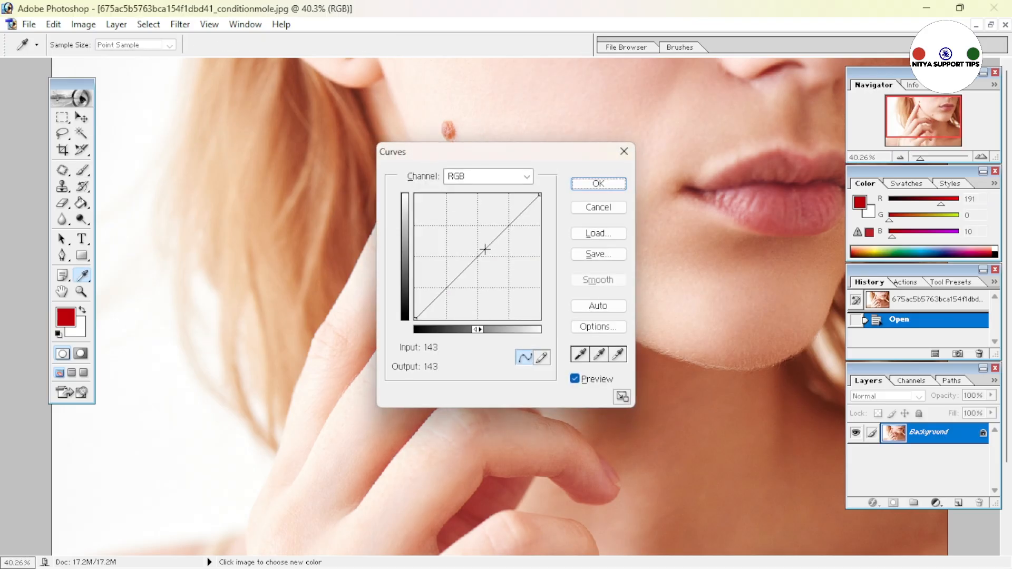
{"action": "left_click_drag", "start_coordinate": [475, 257], "coordinate": [445, 272]}
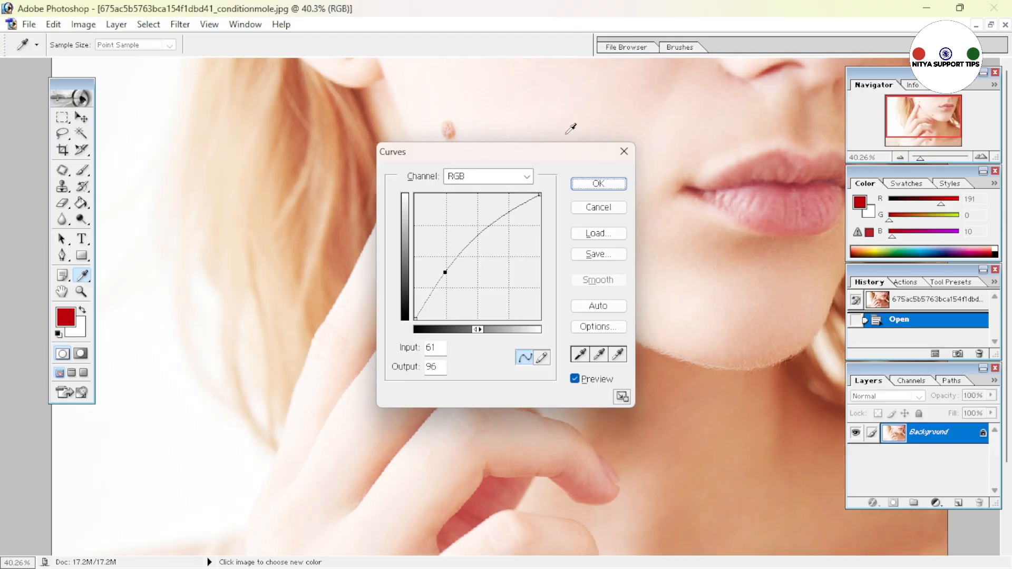
{"action": "left_click", "coordinate": [598, 184]}
{"action": "key", "text": "b"}
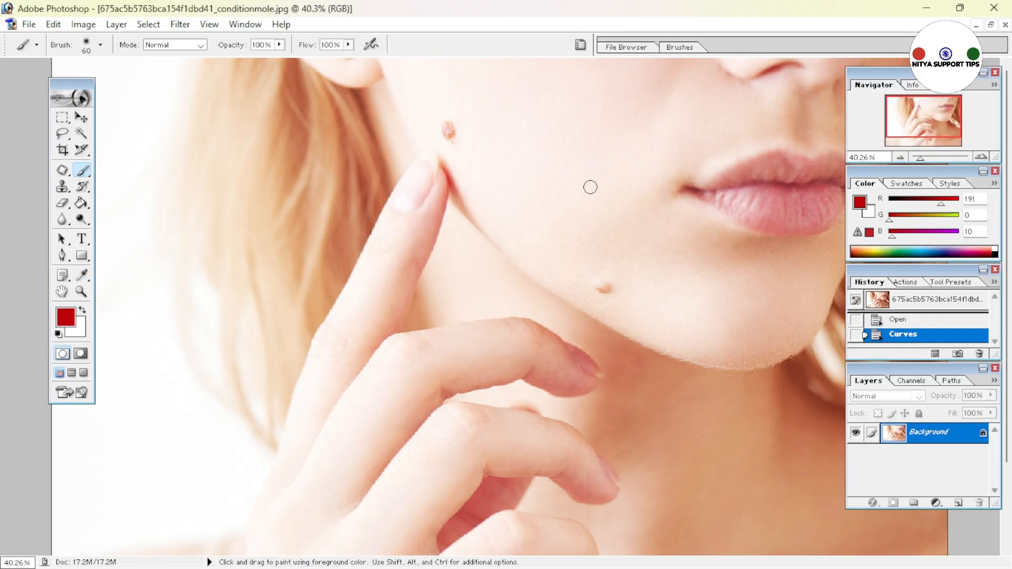
Sample the light skin tone of the cheek as the foreground color with the Brush tool active
{"action": "key", "text": "ctrl+minus"}
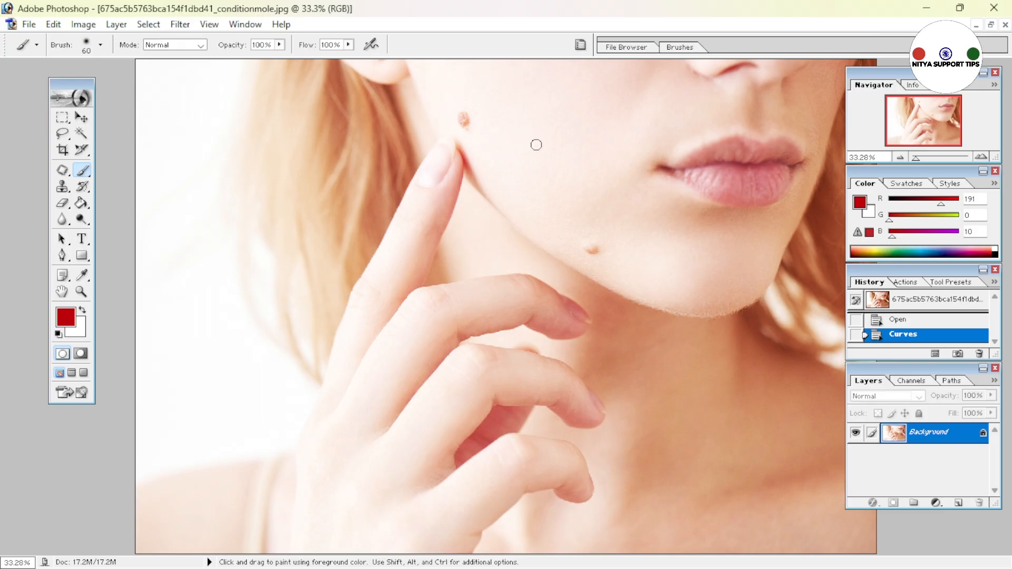
{"action": "key", "text": "alt"}
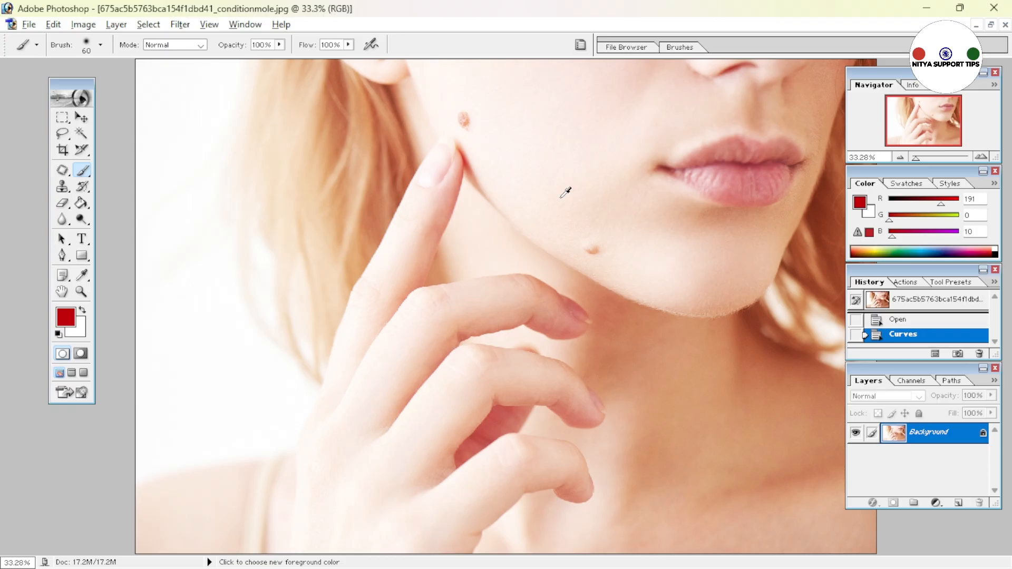
{"action": "left_click", "coordinate": [542, 141]}
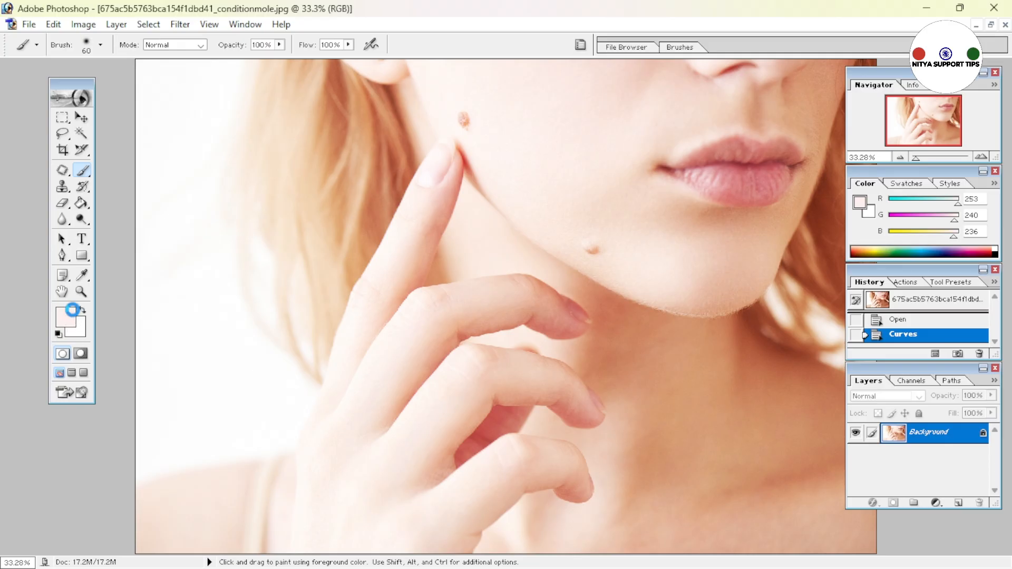
Set the foreground color to a dark brown with RGB 43, 28, 23
{"action": "left_click", "coordinate": [77, 316]}
{"action": "left_click", "coordinate": [406, 295]}
{"action": "left_click", "coordinate": [651, 180]}
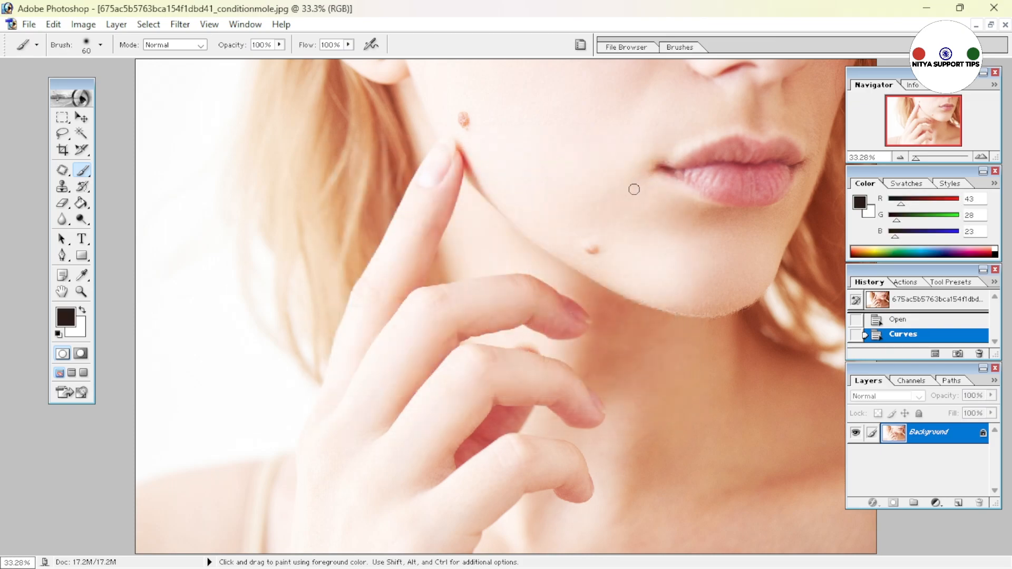
Sample skin tones from the cheek and the back of the hand, ending with foreground color RGB 255, 249, 244
{"action": "left_click", "coordinate": [589, 146], "text": "alt"}
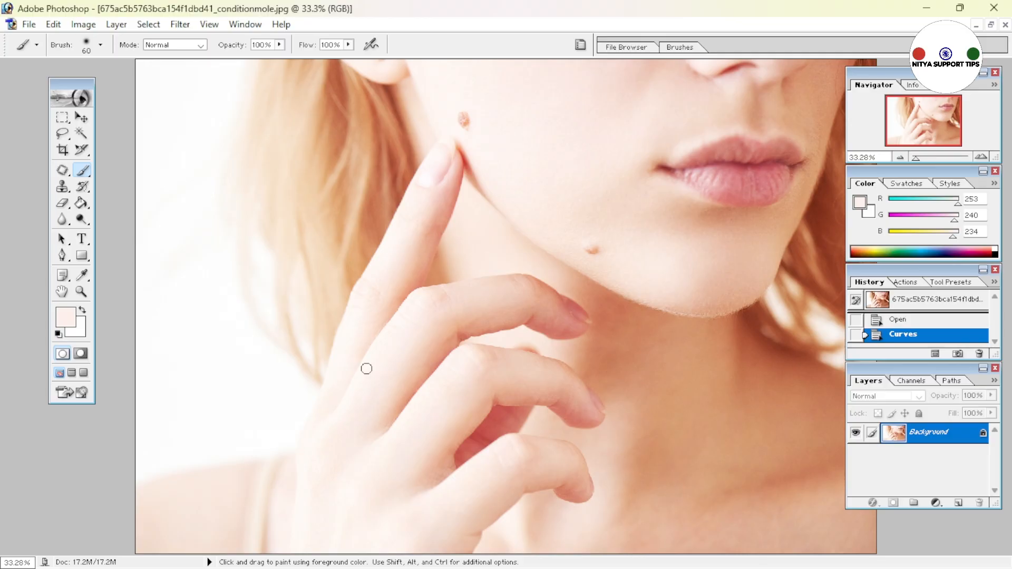
{"action": "key", "text": "alt"}
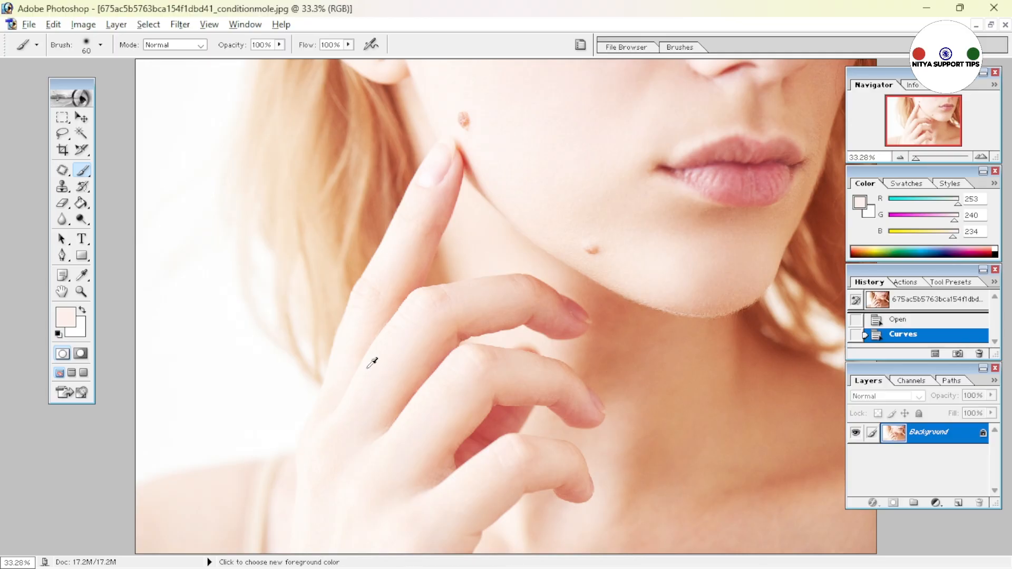
{"action": "left_click", "coordinate": [368, 366], "text": "alt"}
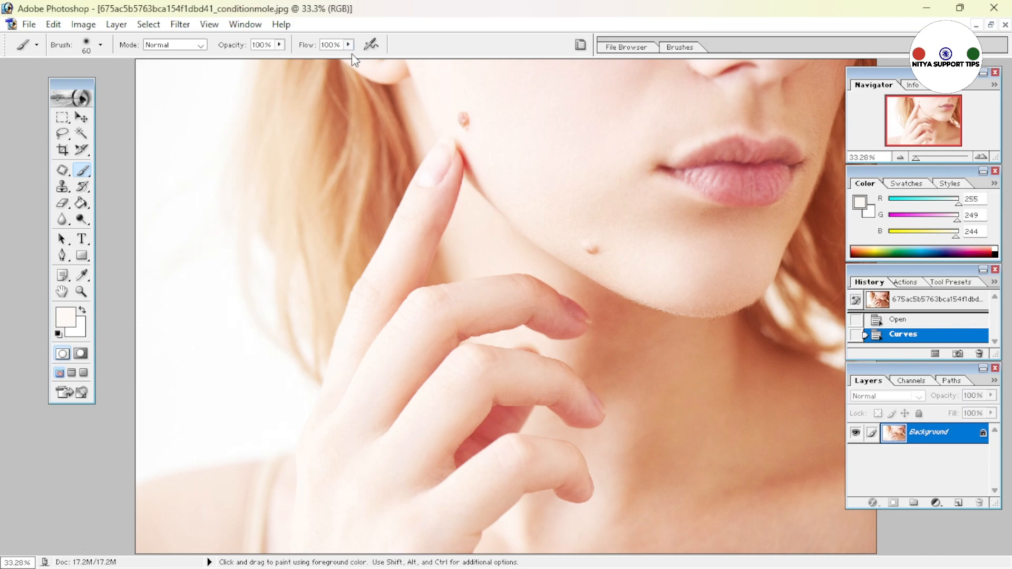
Paint test zigzag strokes across the lower neck with the 9 px preset brush, and undo them
{"action": "left_click", "coordinate": [191, 45]}
{"action": "left_click", "coordinate": [100, 47]}
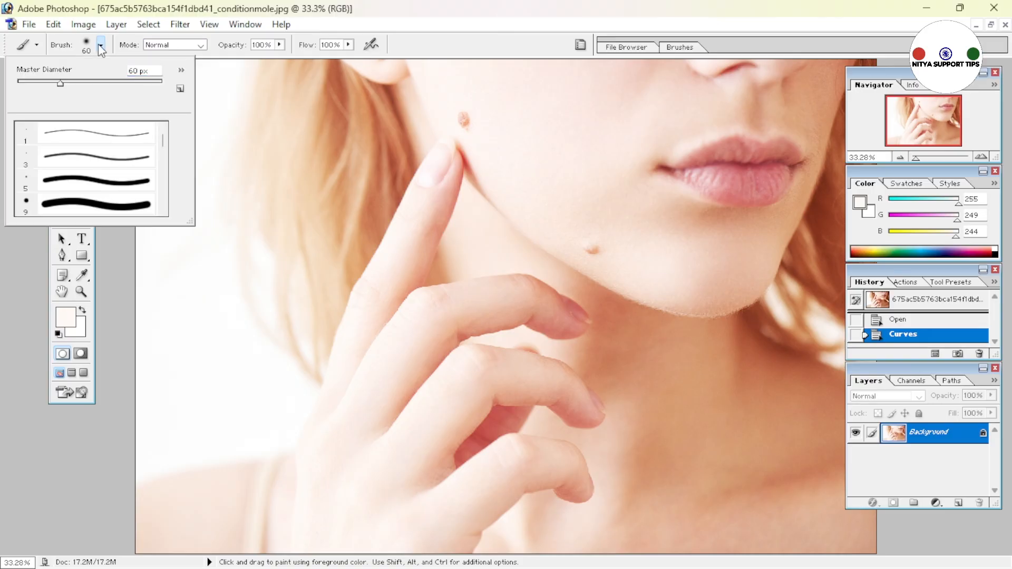
{"action": "left_click", "coordinate": [129, 210]}
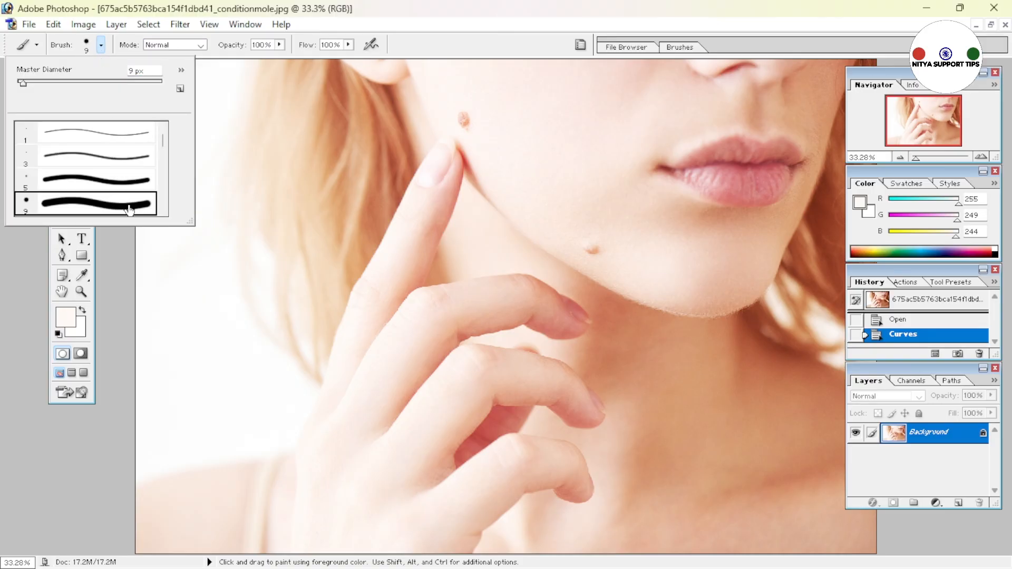
{"action": "left_click", "coordinate": [639, 232]}
{"action": "mouse_move", "coordinate": [783, 399]}
{"action": "left_mouse_down"}
{"action": "mouse_move", "coordinate": [743, 404]}
{"action": "mouse_move", "coordinate": [777, 411]}
{"action": "mouse_move", "coordinate": [716, 409]}
{"action": "mouse_move", "coordinate": [761, 418]}
{"action": "mouse_move", "coordinate": [688, 437]}
{"action": "mouse_move", "coordinate": [747, 452]}
{"action": "mouse_move", "coordinate": [759, 469]}
{"action": "mouse_move", "coordinate": [679, 466]}
{"action": "mouse_move", "coordinate": [746, 479]}
{"action": "mouse_move", "coordinate": [688, 476]}
{"action": "mouse_move", "coordinate": [745, 491]}
{"action": "left_mouse_up"}
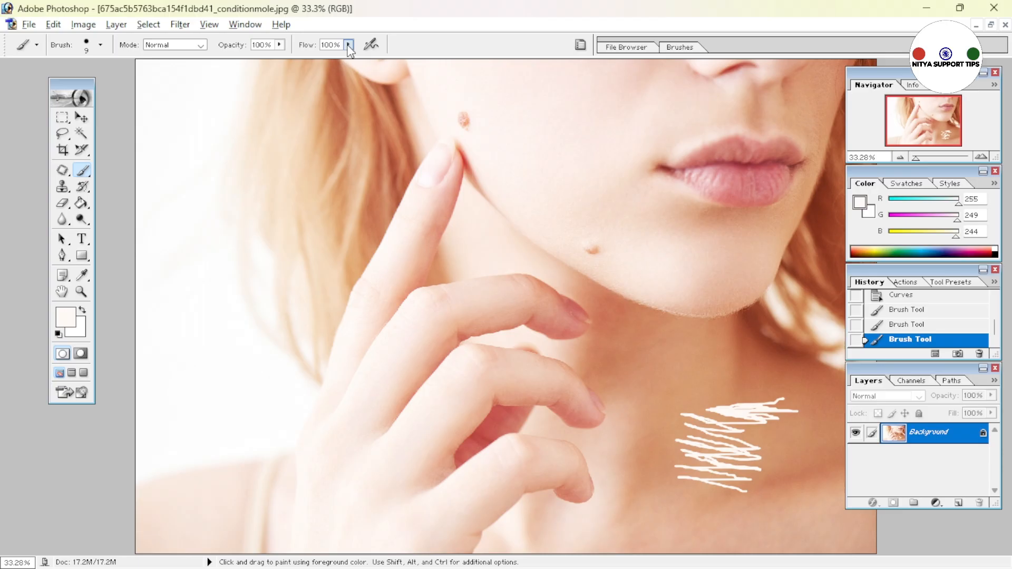
{"action": "key", "text": "ctrl+alt+z"}
{"action": "key", "text": "ctrl+alt+z"}
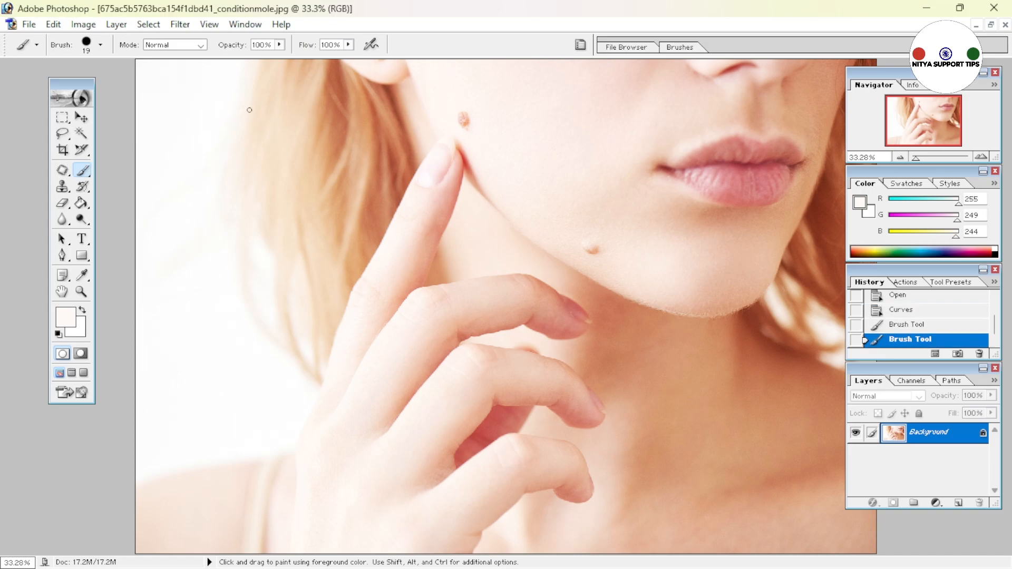
Paint soft strokes on the side of the neck with a 45 px brush at 30% opacity and 30% flow
{"action": "left_click", "coordinate": [281, 45]}
{"action": "left_click_drag", "start_coordinate": [280, 61], "coordinate": [231, 61]}
{"action": "key", "text": "shift+3"}
{"action": "mouse_move", "coordinate": [797, 377]}
{"action": "left_mouse_down"}
{"action": "mouse_move", "coordinate": [784, 401]}
{"action": "mouse_move", "coordinate": [802, 364]}
{"action": "mouse_move", "coordinate": [820, 372]}
{"action": "mouse_move", "coordinate": [795, 397]}
{"action": "mouse_move", "coordinate": [812, 388]}
{"action": "mouse_move", "coordinate": [779, 378]}
{"action": "mouse_move", "coordinate": [791, 405]}
{"action": "mouse_move", "coordinate": [774, 375]}
{"action": "left_mouse_up"}
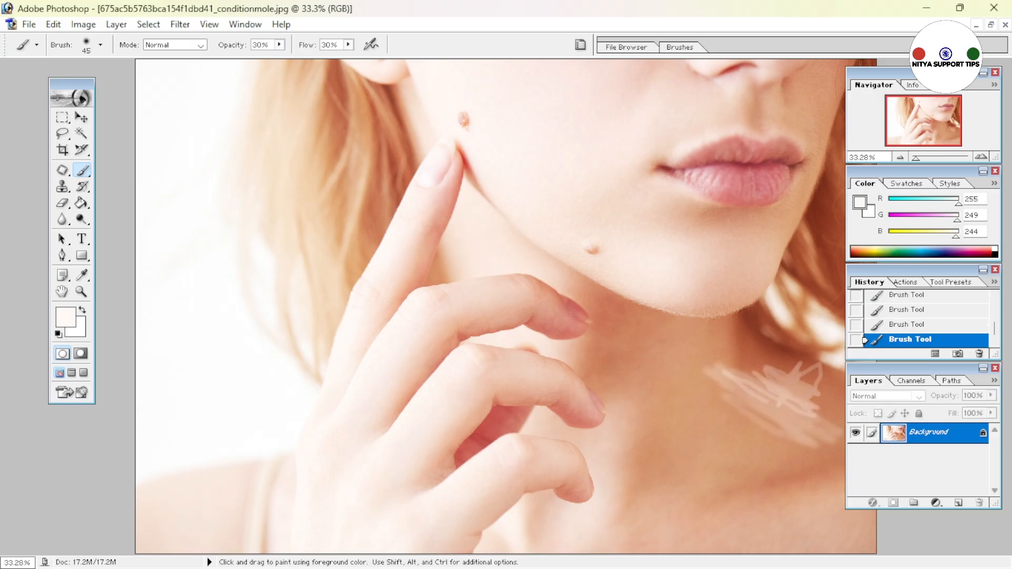
{"action": "mouse_move", "coordinate": [822, 442]}
{"action": "left_mouse_down"}
{"action": "mouse_move", "coordinate": [725, 393]}
{"action": "mouse_move", "coordinate": [809, 444]}
{"action": "mouse_move", "coordinate": [723, 383]}
{"action": "mouse_move", "coordinate": [784, 438]}
{"action": "mouse_move", "coordinate": [736, 392]}
{"action": "mouse_move", "coordinate": [752, 384]}
{"action": "mouse_move", "coordinate": [822, 425]}
{"action": "mouse_move", "coordinate": [817, 409]}
{"action": "mouse_move", "coordinate": [755, 359]}
{"action": "mouse_move", "coordinate": [833, 401]}
{"action": "mouse_move", "coordinate": [742, 317]}
{"action": "mouse_move", "coordinate": [769, 352]}
{"action": "mouse_move", "coordinate": [739, 356]}
{"action": "left_mouse_up"}
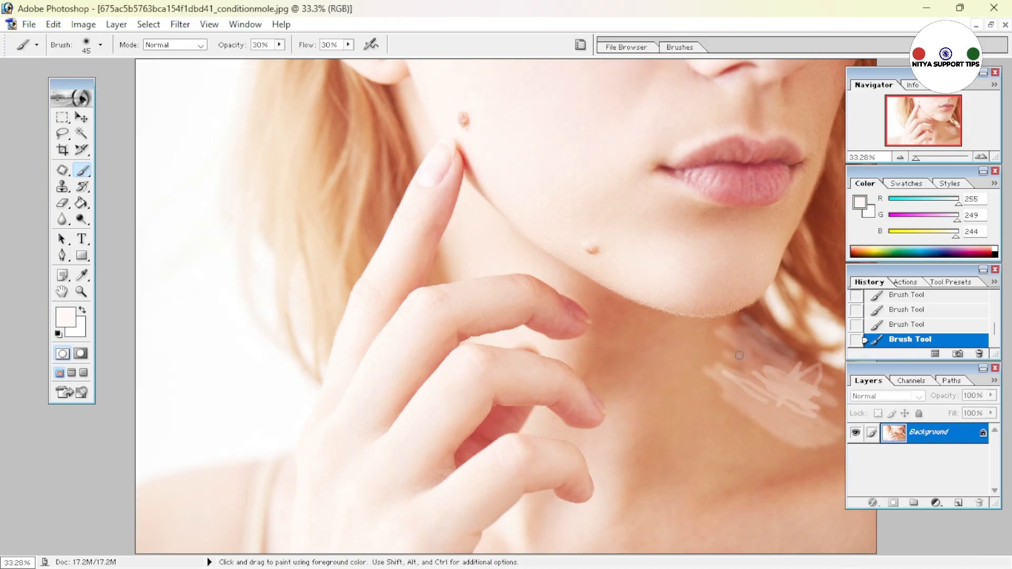
Raise the brush's opacity and flow to 41% and paint light skin-tone strokes over the neck and upper chest
{"action": "left_click", "coordinate": [280, 45]}
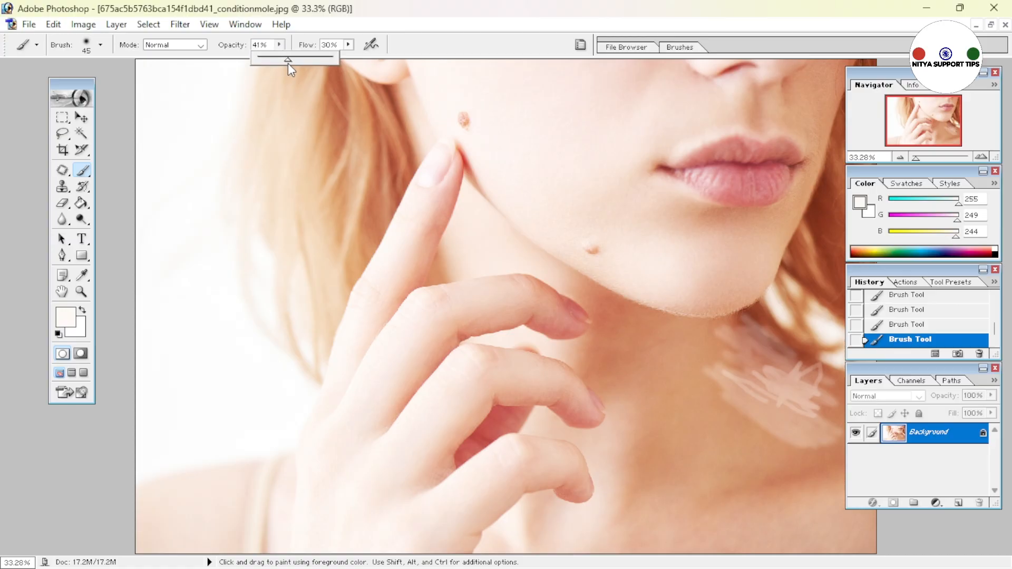
{"action": "left_click", "coordinate": [348, 45]}
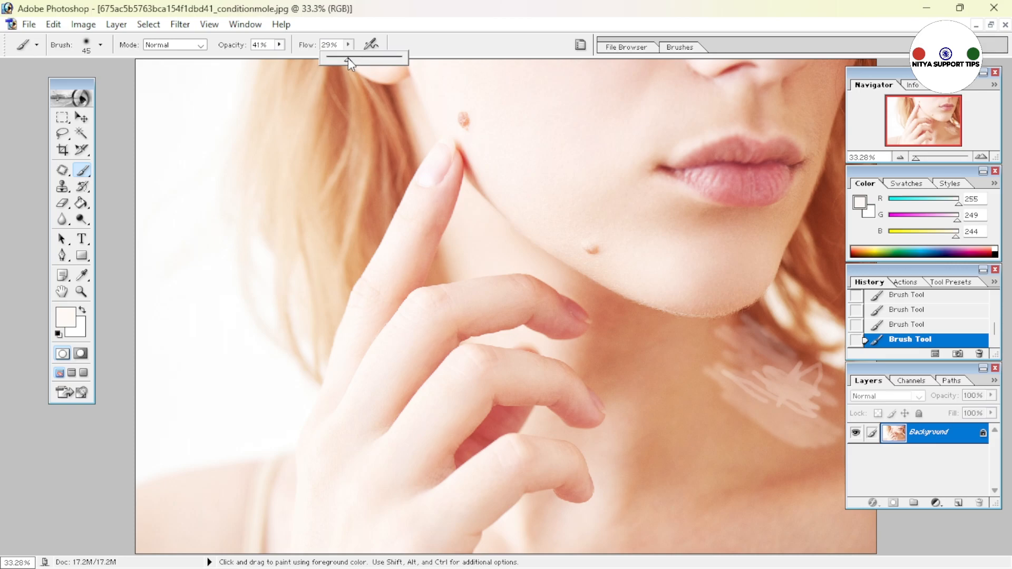
{"action": "left_click_drag", "start_coordinate": [351, 62], "coordinate": [357, 62]}
{"action": "mouse_move", "coordinate": [705, 368]}
{"action": "left_mouse_down"}
{"action": "mouse_move", "coordinate": [774, 431]}
{"action": "mouse_move", "coordinate": [687, 355]}
{"action": "mouse_move", "coordinate": [730, 391]}
{"action": "mouse_move", "coordinate": [687, 364]}
{"action": "mouse_move", "coordinate": [718, 394]}
{"action": "mouse_move", "coordinate": [669, 359]}
{"action": "mouse_move", "coordinate": [710, 344]}
{"action": "mouse_move", "coordinate": [660, 342]}
{"action": "mouse_move", "coordinate": [715, 349]}
{"action": "mouse_move", "coordinate": [678, 353]}
{"action": "mouse_move", "coordinate": [720, 361]}
{"action": "mouse_move", "coordinate": [655, 359]}
{"action": "mouse_move", "coordinate": [714, 369]}
{"action": "mouse_move", "coordinate": [627, 367]}
{"action": "mouse_move", "coordinate": [688, 503]}
{"action": "mouse_move", "coordinate": [760, 506]}
{"action": "mouse_move", "coordinate": [664, 515]}
{"action": "mouse_move", "coordinate": [671, 500]}
{"action": "mouse_move", "coordinate": [698, 508]}
{"action": "mouse_move", "coordinate": [620, 495]}
{"action": "mouse_move", "coordinate": [692, 506]}
{"action": "mouse_move", "coordinate": [679, 519]}
{"action": "mouse_move", "coordinate": [689, 449]}
{"action": "mouse_move", "coordinate": [741, 496]}
{"action": "mouse_move", "coordinate": [743, 486]}
{"action": "mouse_move", "coordinate": [674, 503]}
{"action": "mouse_move", "coordinate": [733, 502]}
{"action": "left_mouse_up"}
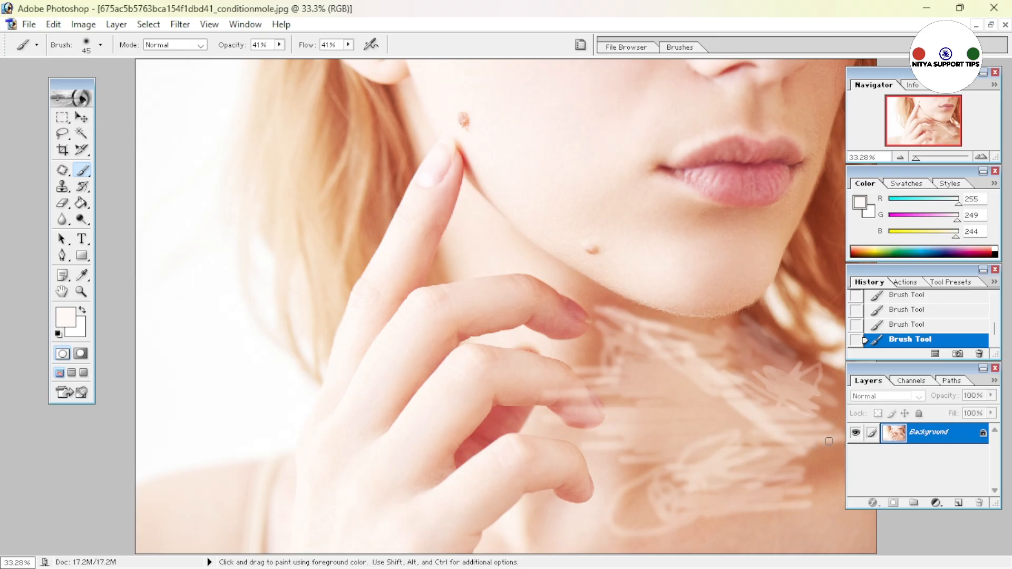
{"action": "mouse_move", "coordinate": [808, 453]}
{"action": "left_mouse_down"}
{"action": "mouse_move", "coordinate": [781, 470]}
{"action": "mouse_move", "coordinate": [830, 449]}
{"action": "mouse_move", "coordinate": [808, 475]}
{"action": "mouse_move", "coordinate": [827, 456]}
{"action": "mouse_move", "coordinate": [813, 461]}
{"action": "mouse_move", "coordinate": [815, 473]}
{"action": "mouse_move", "coordinate": [833, 464]}
{"action": "mouse_move", "coordinate": [745, 488]}
{"action": "mouse_move", "coordinate": [806, 480]}
{"action": "mouse_move", "coordinate": [779, 490]}
{"action": "mouse_move", "coordinate": [660, 508]}
{"action": "mouse_move", "coordinate": [686, 495]}
{"action": "mouse_move", "coordinate": [685, 481]}
{"action": "mouse_move", "coordinate": [647, 490]}
{"action": "mouse_move", "coordinate": [662, 499]}
{"action": "mouse_move", "coordinate": [645, 463]}
{"action": "mouse_move", "coordinate": [636, 491]}
{"action": "mouse_move", "coordinate": [650, 451]}
{"action": "mouse_move", "coordinate": [646, 478]}
{"action": "mouse_move", "coordinate": [713, 508]}
{"action": "mouse_move", "coordinate": [804, 497]}
{"action": "mouse_move", "coordinate": [744, 522]}
{"action": "mouse_move", "coordinate": [783, 504]}
{"action": "mouse_move", "coordinate": [725, 478]}
{"action": "left_mouse_up"}
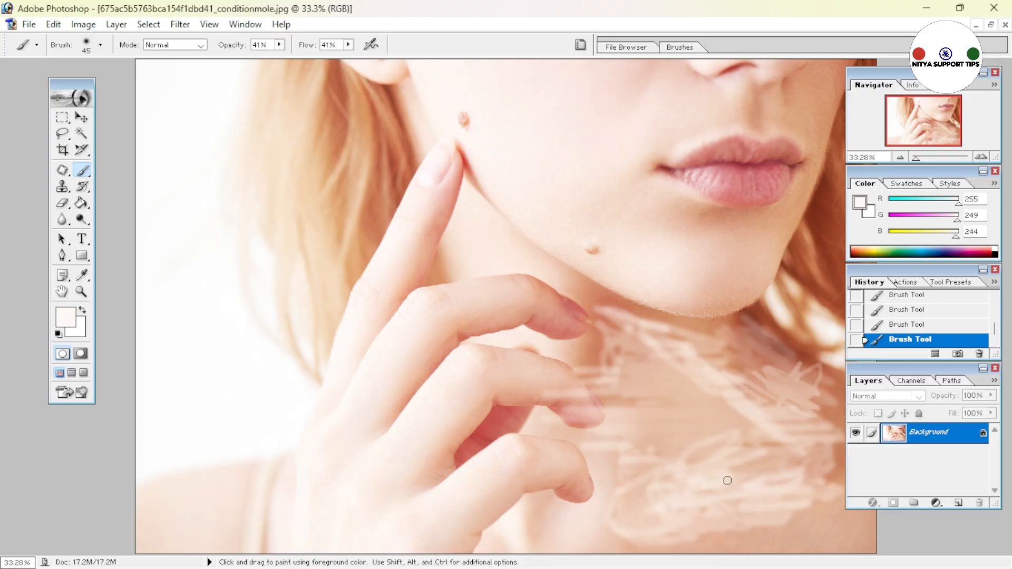
{"action": "mouse_move", "coordinate": [574, 294]}
{"action": "left_mouse_down"}
{"action": "mouse_move", "coordinate": [638, 320]}
{"action": "mouse_move", "coordinate": [580, 280]}
{"action": "left_mouse_up"}
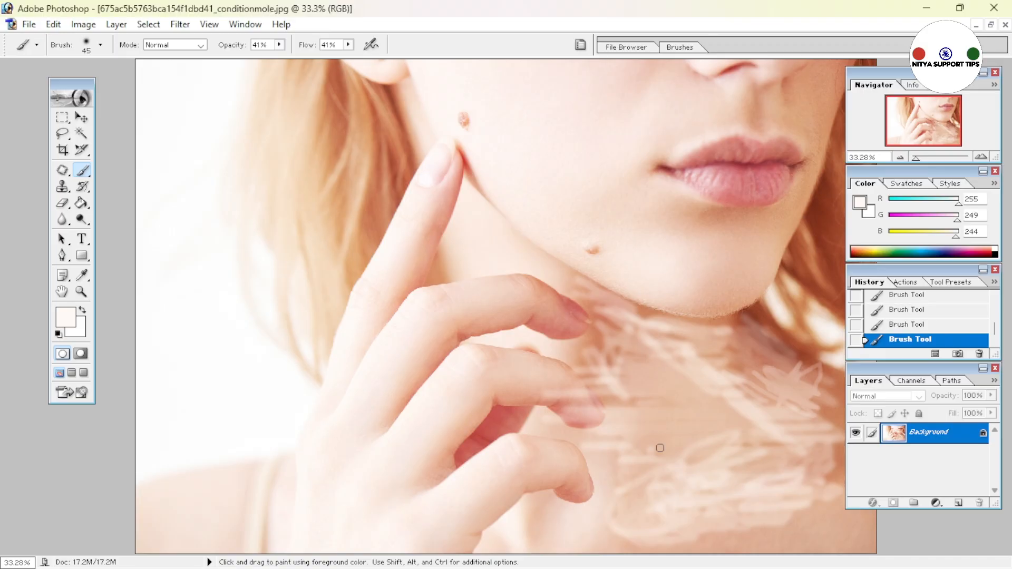
Add a final light brush stroke at the edge of the chest, then close the portrait photo
{"action": "mouse_move", "coordinate": [824, 483]}
{"action": "left_mouse_down"}
{"action": "mouse_move", "coordinate": [833, 392]}
{"action": "mouse_move", "coordinate": [841, 479]}
{"action": "mouse_move", "coordinate": [830, 421]}
{"action": "mouse_move", "coordinate": [832, 488]}
{"action": "left_mouse_up"}
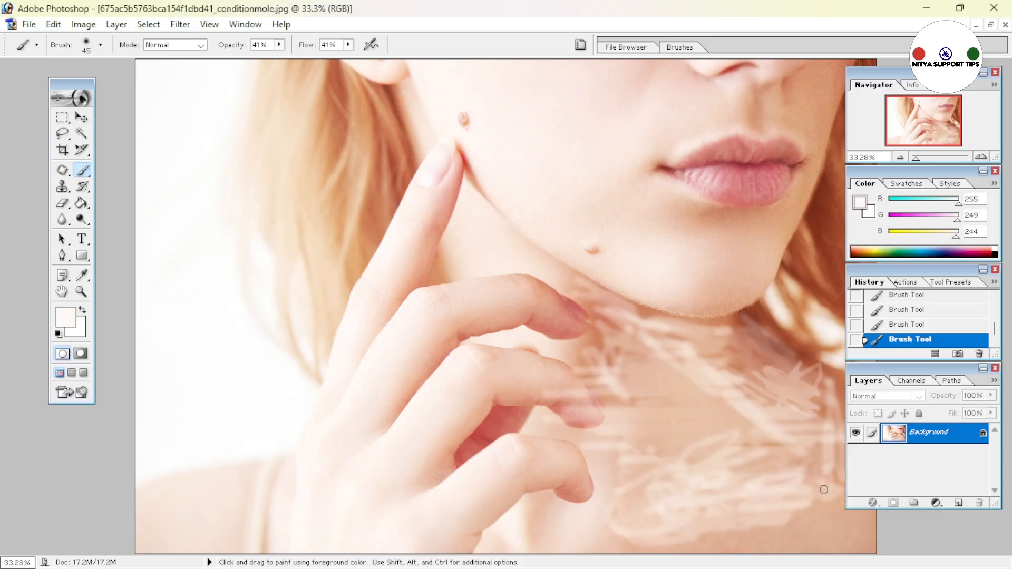
{"action": "left_click", "coordinate": [1005, 24]}
{"action": "left_click", "coordinate": [504, 232]}
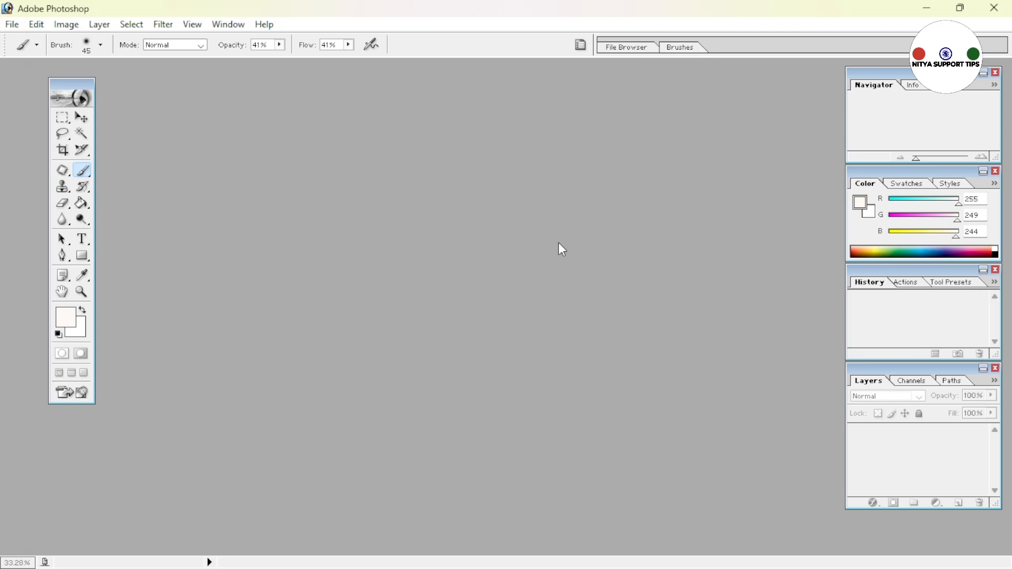
Create a white Letter document, 8.5 x 11 inches at 300 pixels/inch in RGB Color, and maximize its window
{"action": "key", "text": "ctrl+n"}
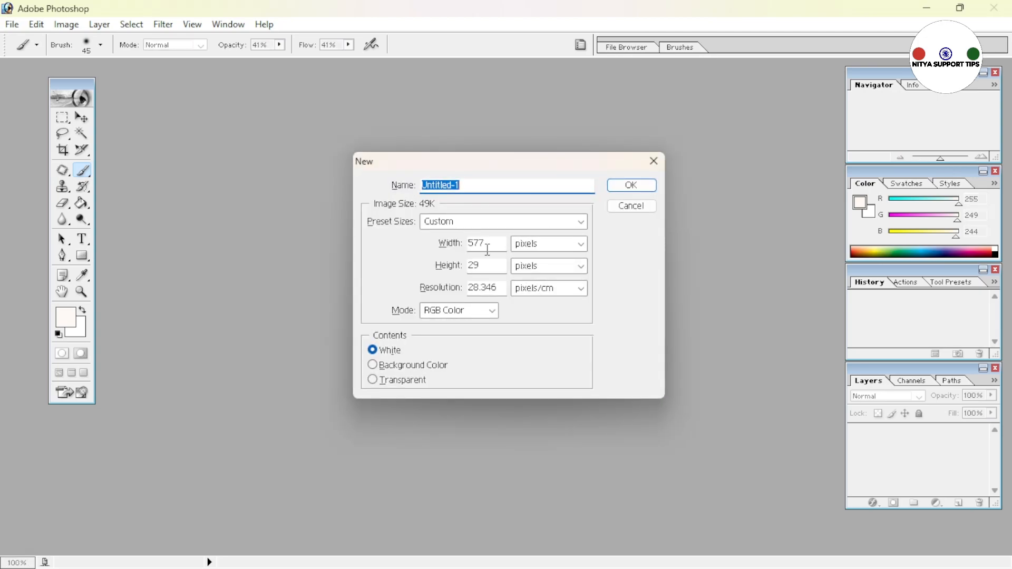
{"action": "left_click", "coordinate": [569, 226]}
{"action": "left_click", "coordinate": [433, 343]}
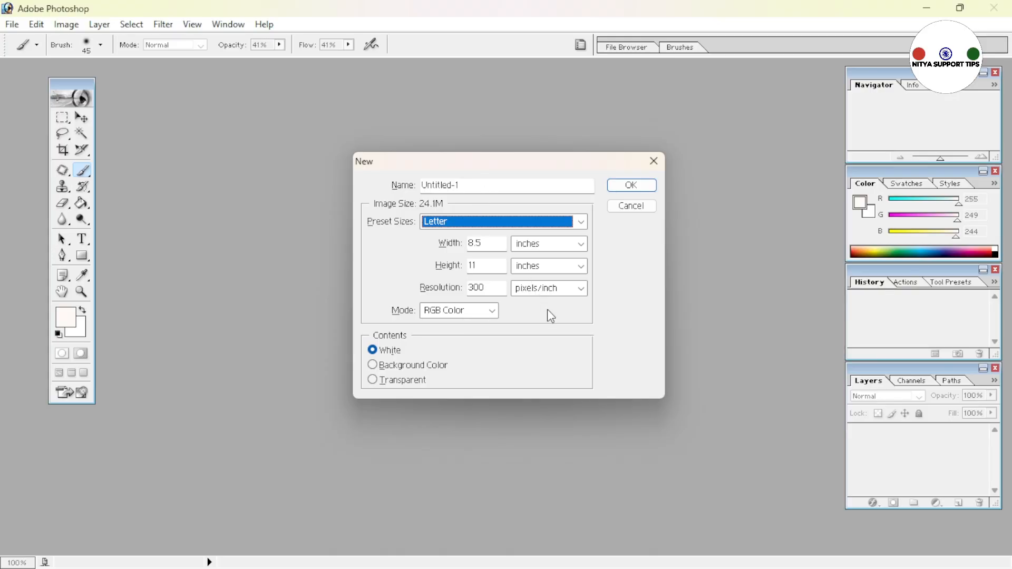
{"action": "left_click", "coordinate": [11, 24]}
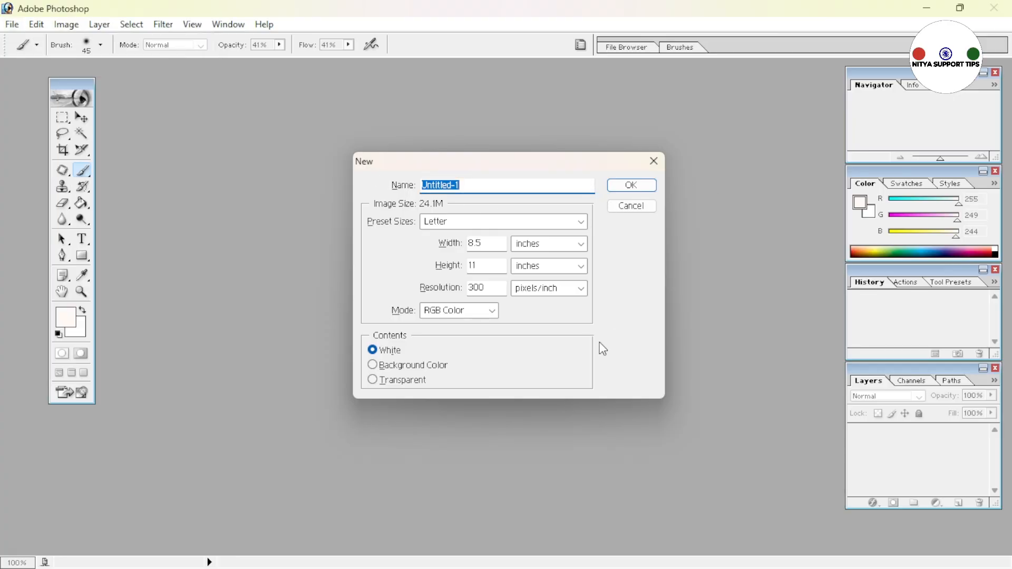
{"action": "left_click", "coordinate": [638, 187]}
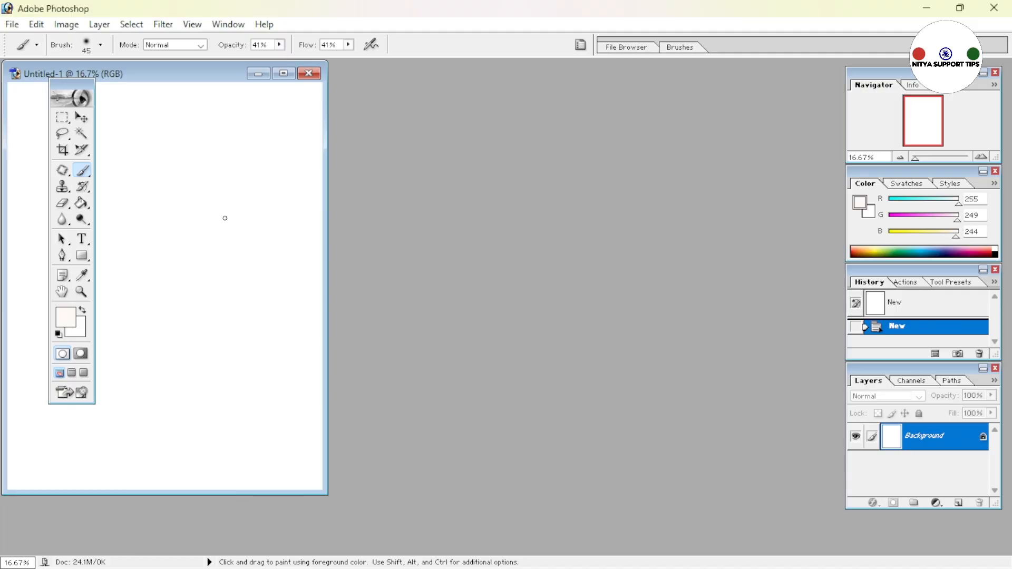
{"action": "left_click", "coordinate": [283, 74]}
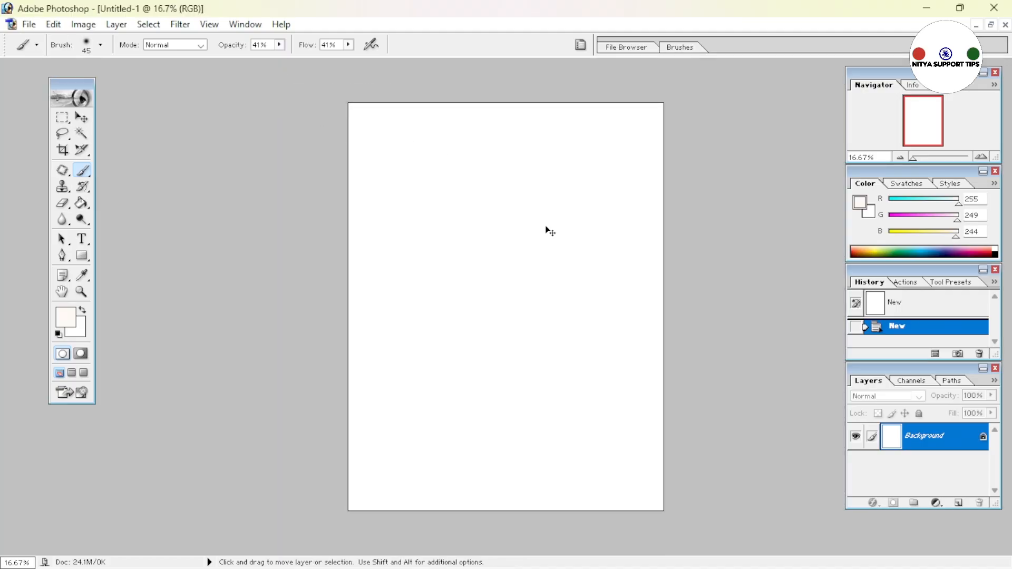
{"action": "key", "text": "ctrl+0"}
Build a selection from a large rectangle combined with an ellipse, cut a second ellipse out of its upper-left area, and reposition it
{"action": "left_click", "coordinate": [68, 118]}
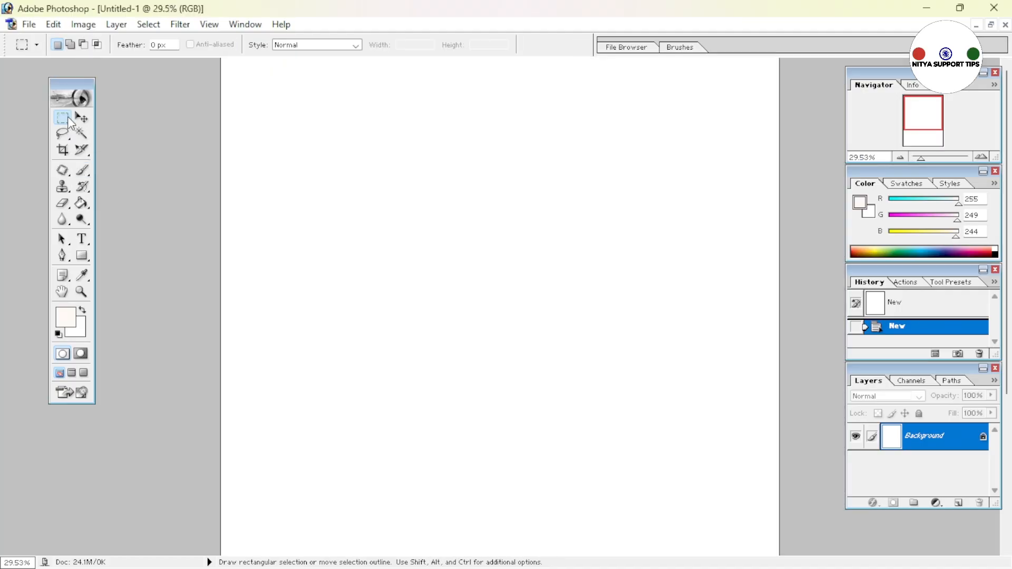
{"action": "left_click_drag", "start_coordinate": [281, 115], "coordinate": [719, 416]}
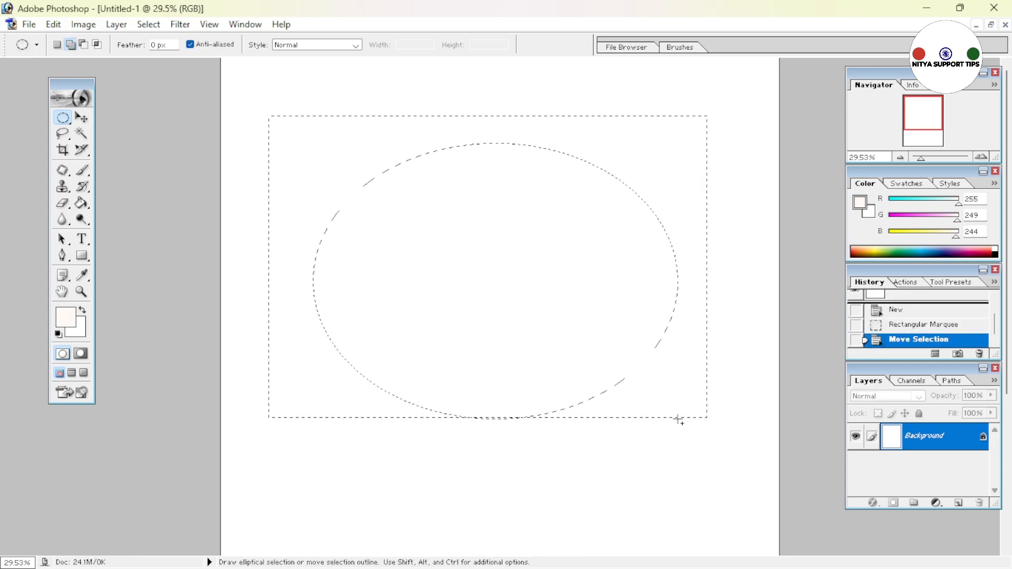
{"action": "left_click_drag", "start_coordinate": [679, 420], "coordinate": [679, 420]}
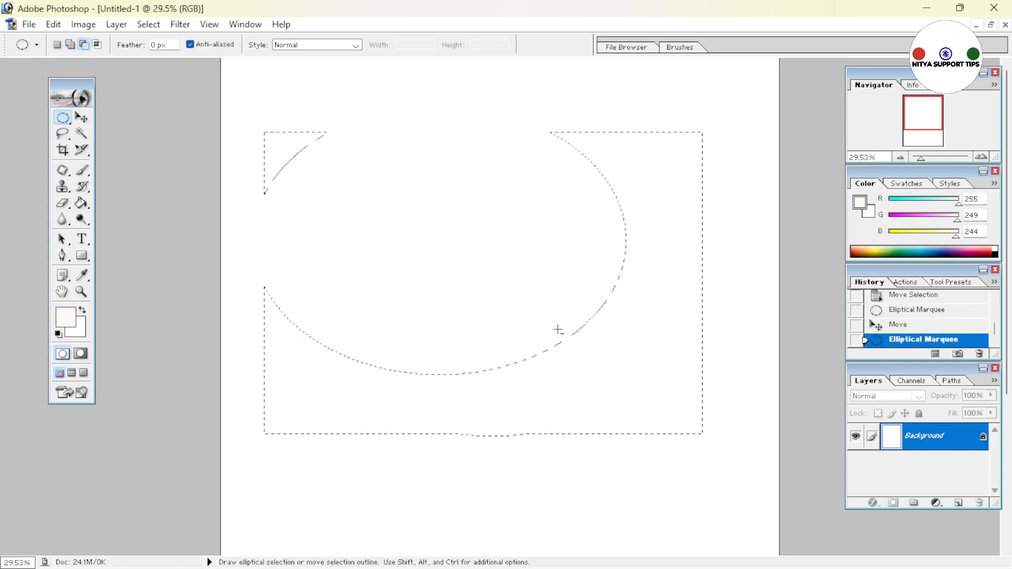
{"action": "left_click_drag", "start_coordinate": [559, 330], "coordinate": [543, 327]}
{"action": "key", "text": "v"}
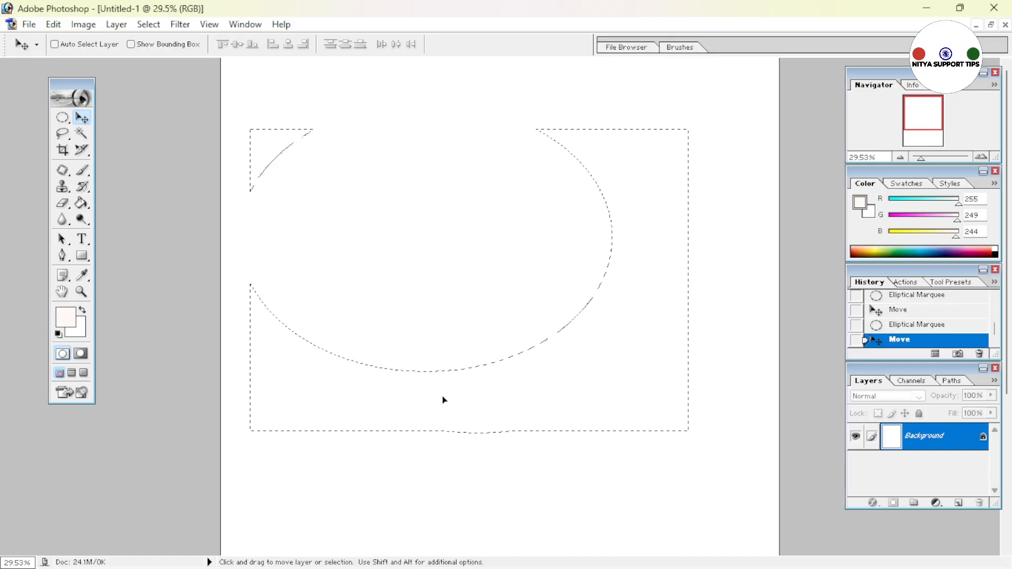
Switch to the Brush tool and set the foreground color to red, RGB 240, 10, 21
{"action": "mouse_move", "coordinate": [89, 170]}
{"action": "left_mouse_down"}
{"action": "mouse_move", "coordinate": [107, 180]}
{"action": "mouse_move", "coordinate": [102, 172]}
{"action": "left_mouse_up"}
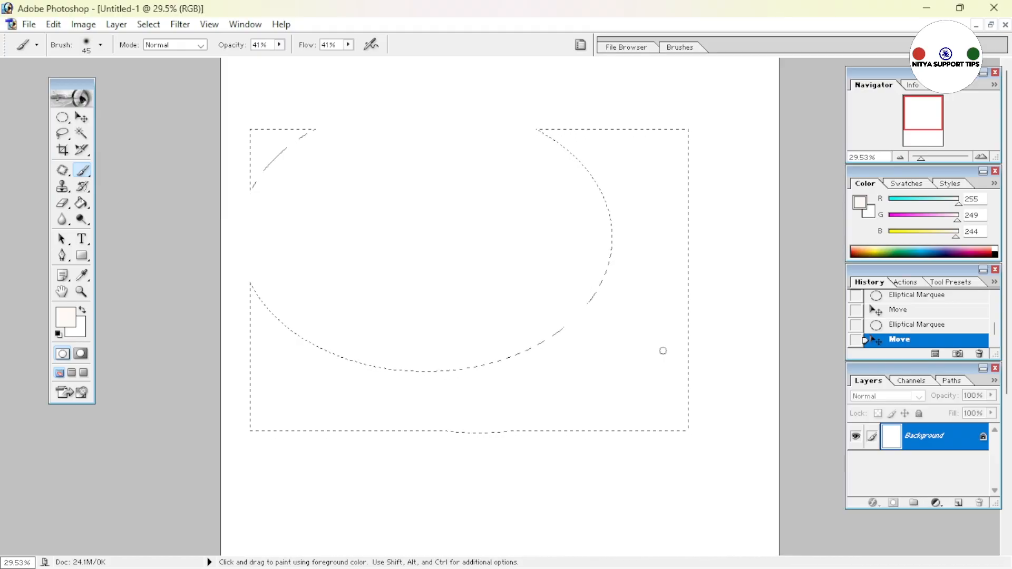
{"action": "left_click", "coordinate": [65, 317]}
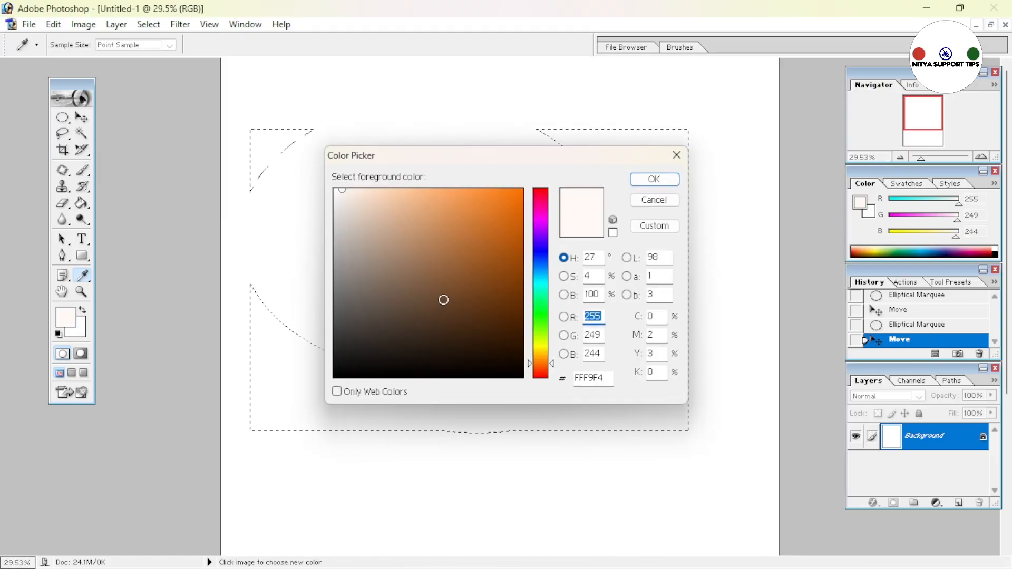
{"action": "left_click", "coordinate": [540, 190]}
{"action": "left_click", "coordinate": [514, 199]}
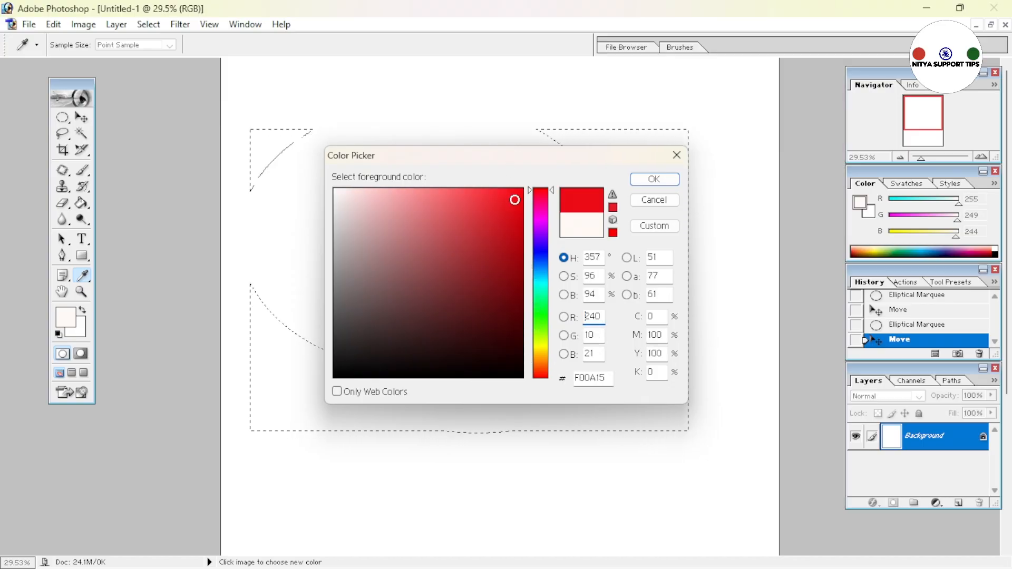
{"action": "left_click", "coordinate": [662, 186]}
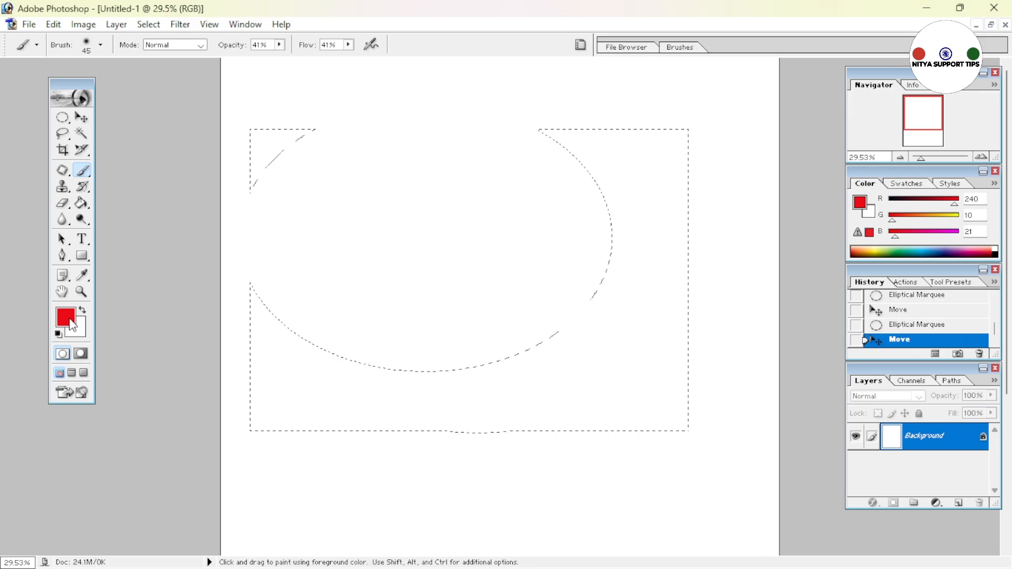
Choose the soft 200 px brush and paint a translucent red band along the lower part of the selection
{"action": "right_click", "coordinate": [362, 406]}
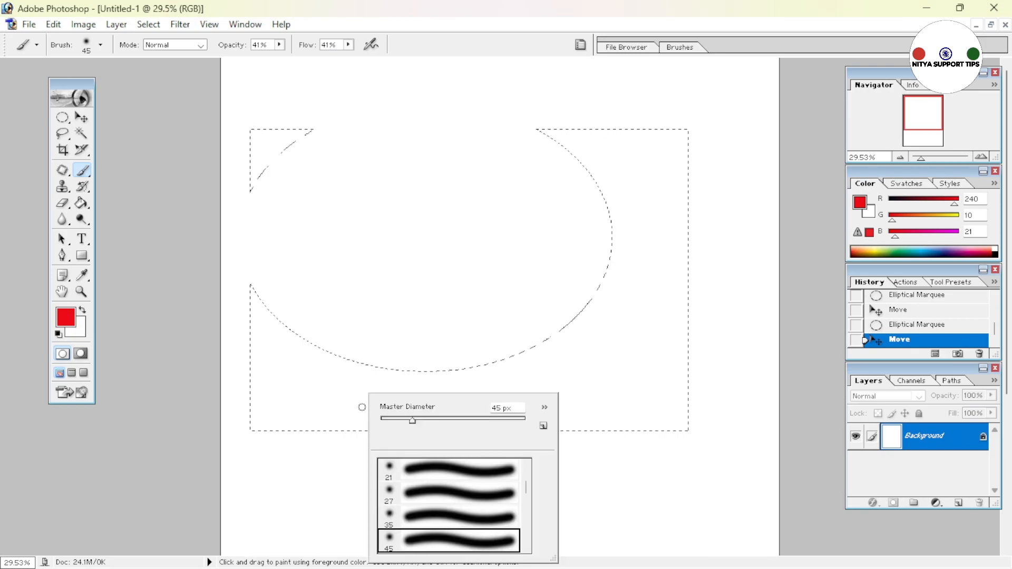
{"action": "scroll", "coordinate": [454, 546], "scroll_direction": "down", "scroll_amount": 3}
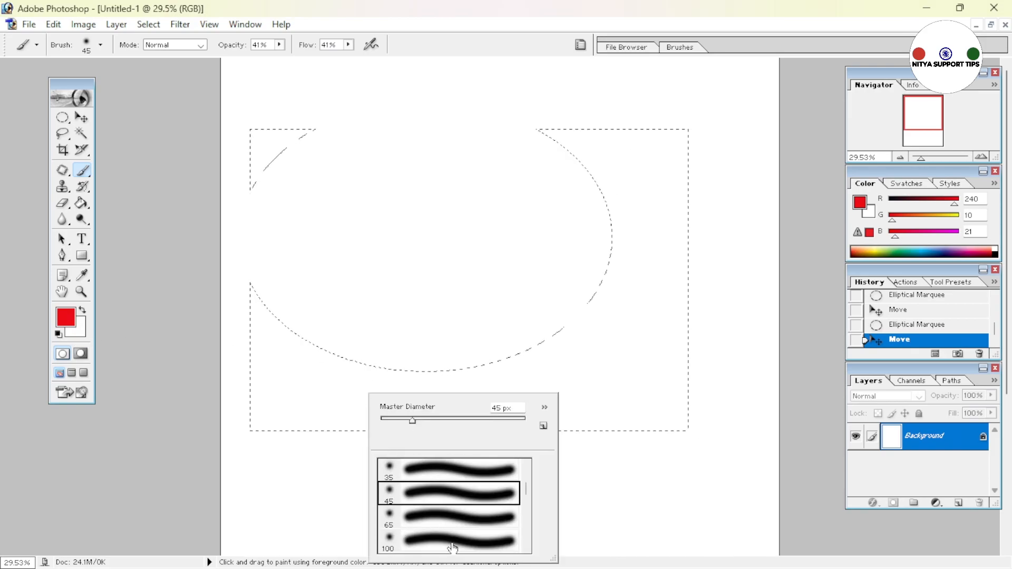
{"action": "left_click", "coordinate": [454, 534]}
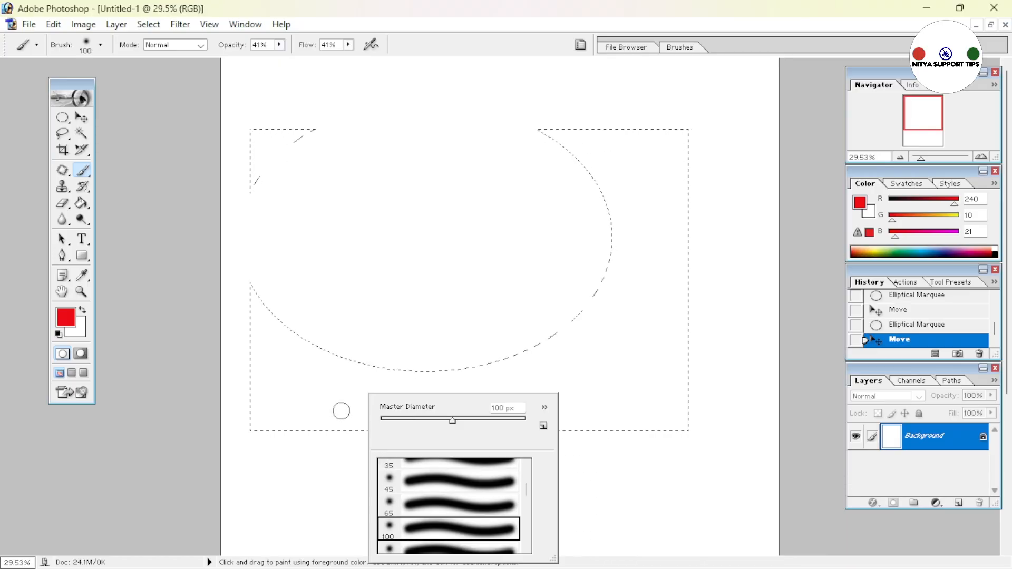
{"action": "key", "text": "period"}
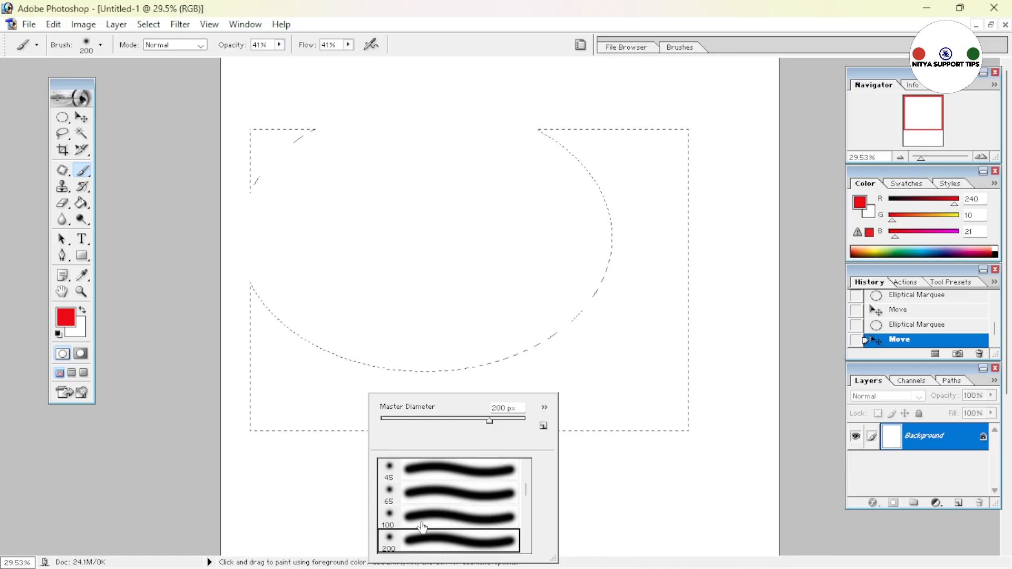
{"action": "left_click", "coordinate": [308, 389]}
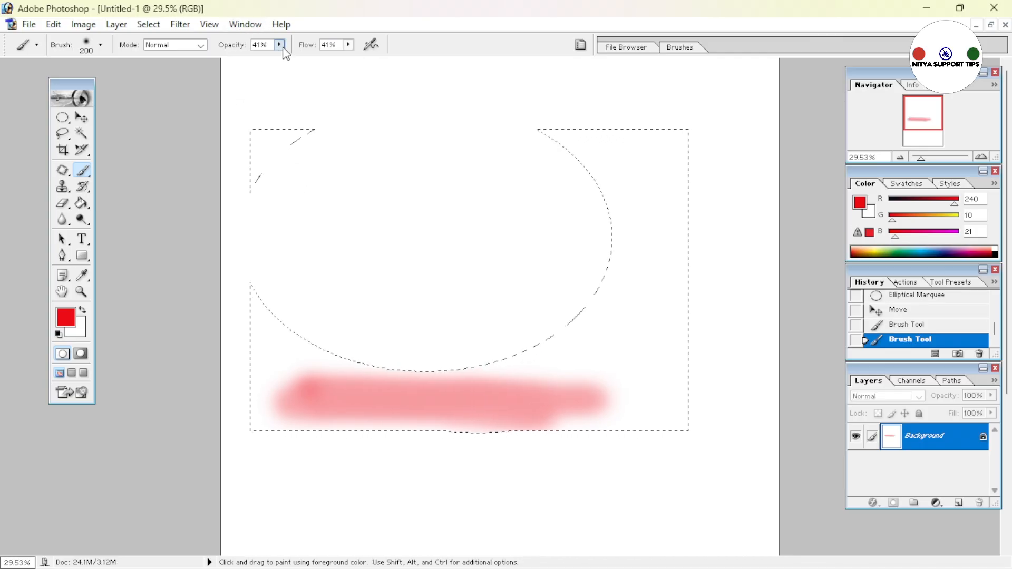
Raise the brush's opacity and flow to 100% and paint the selected area solid red
{"action": "left_click_drag", "start_coordinate": [280, 49], "coordinate": [348, 51]}
{"action": "left_click", "coordinate": [348, 45]}
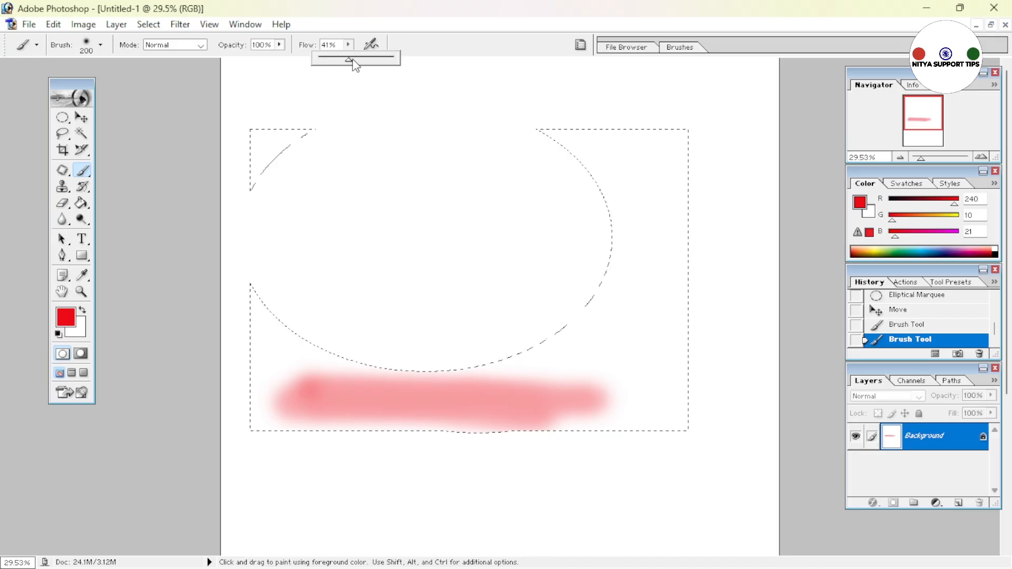
{"action": "left_click_drag", "start_coordinate": [352, 61], "coordinate": [401, 61]}
{"action": "left_click_drag", "start_coordinate": [271, 352], "coordinate": [288, 390]}
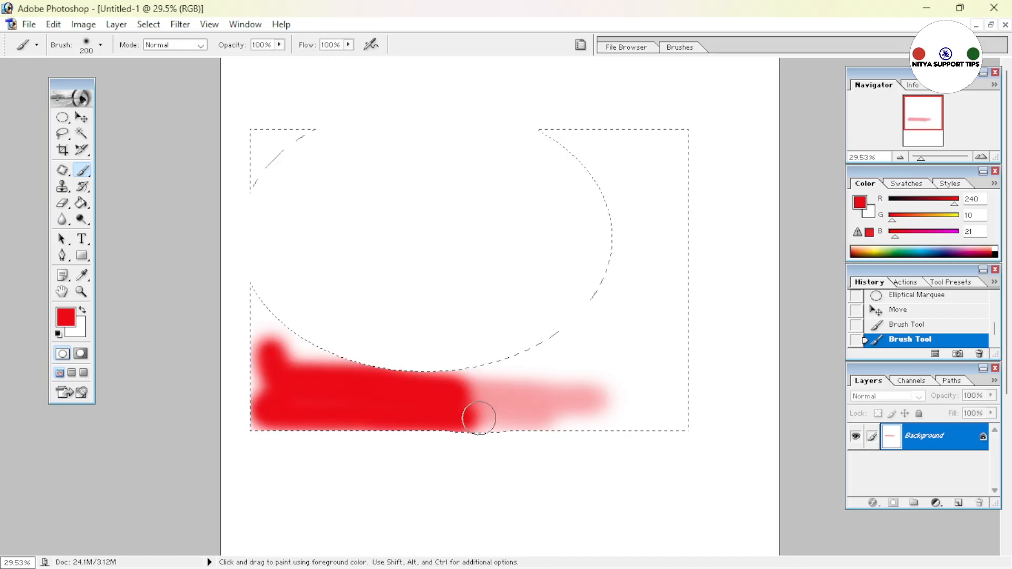
{"action": "left_click_drag", "start_coordinate": [682, 426], "coordinate": [621, 380]}
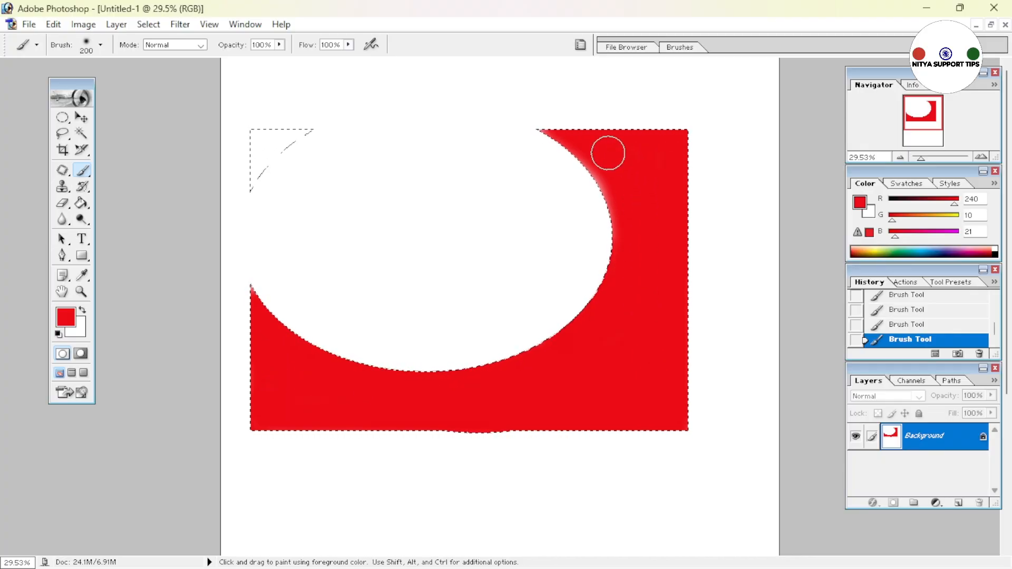
Choose the 134 px grass brush and paint rows of grass along the lower and right parts of the red shape
{"action": "left_click", "coordinate": [100, 45]}
{"action": "scroll", "coordinate": [163, 156], "scroll_direction": "down", "scroll_amount": 1}
{"action": "left_click_drag", "start_coordinate": [164, 158], "coordinate": [163, 187]}
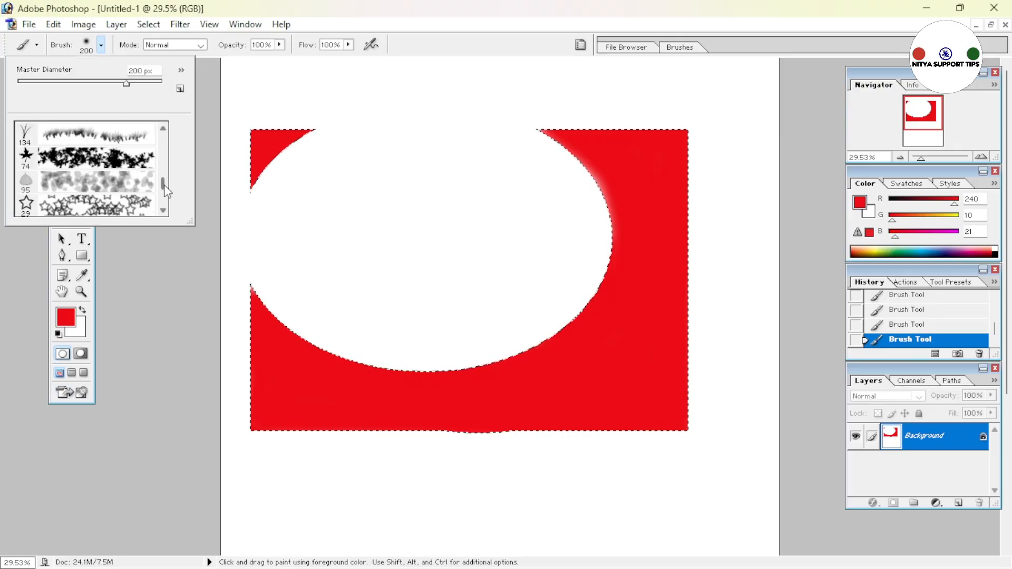
{"action": "left_click", "coordinate": [125, 140]}
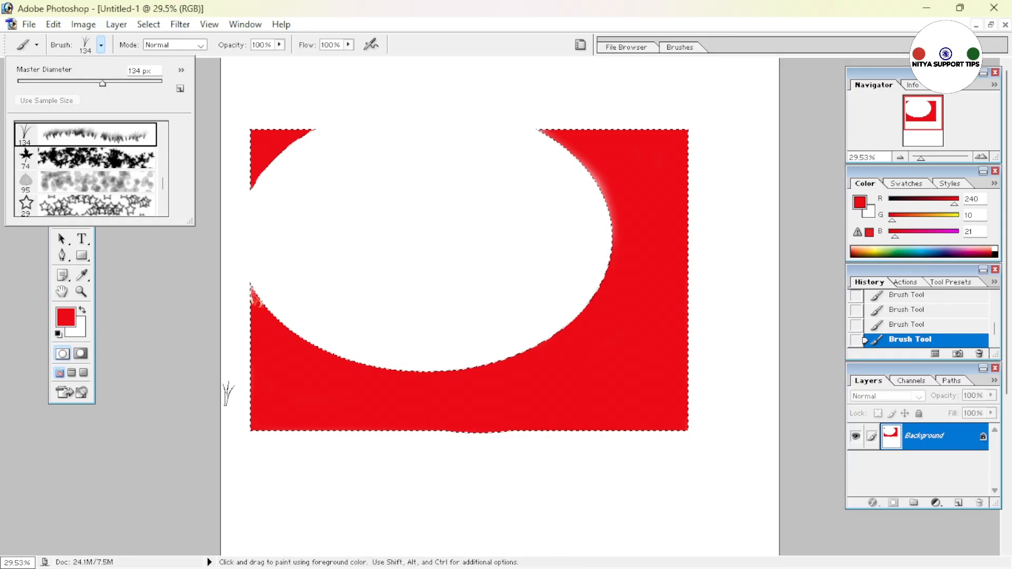
{"action": "left_click_drag", "start_coordinate": [263, 409], "coordinate": [281, 409]}
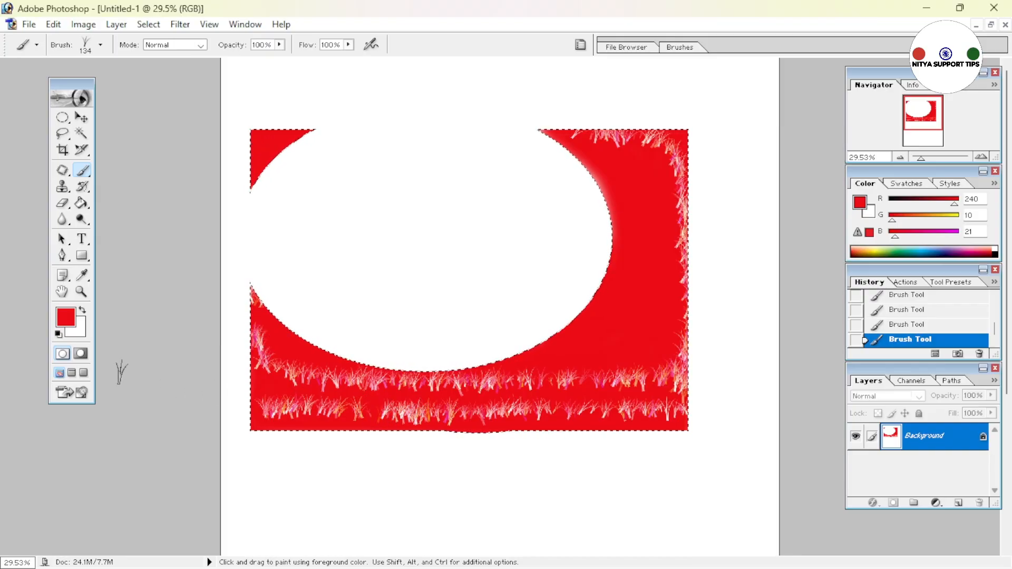
Set the foreground color to dark brown, RGB 46, 23, 24, and paint grass strokes down the right part of the red shape
{"action": "left_click", "coordinate": [65, 321]}
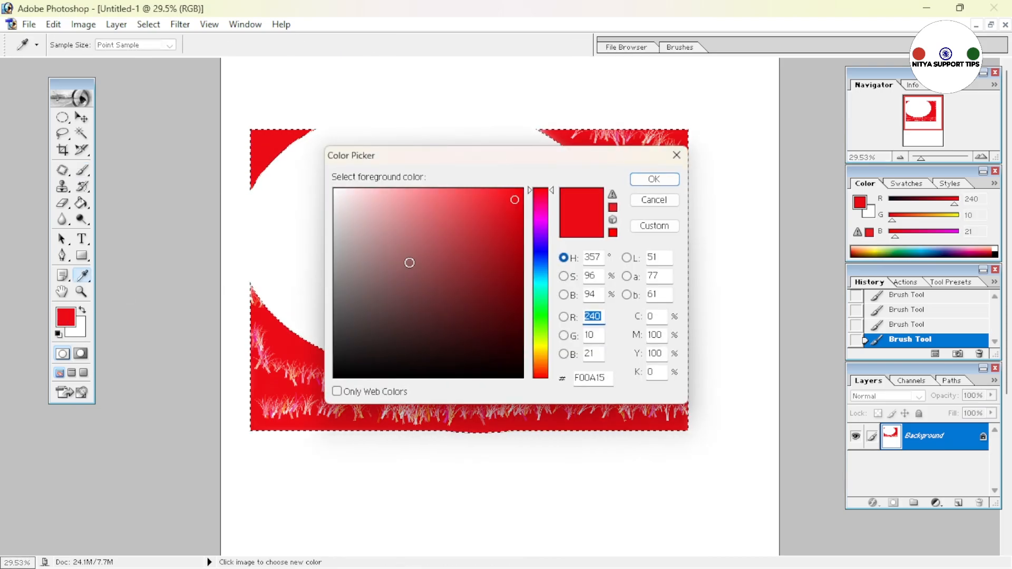
{"action": "left_click", "coordinate": [428, 345]}
{"action": "key", "text": "Return"}
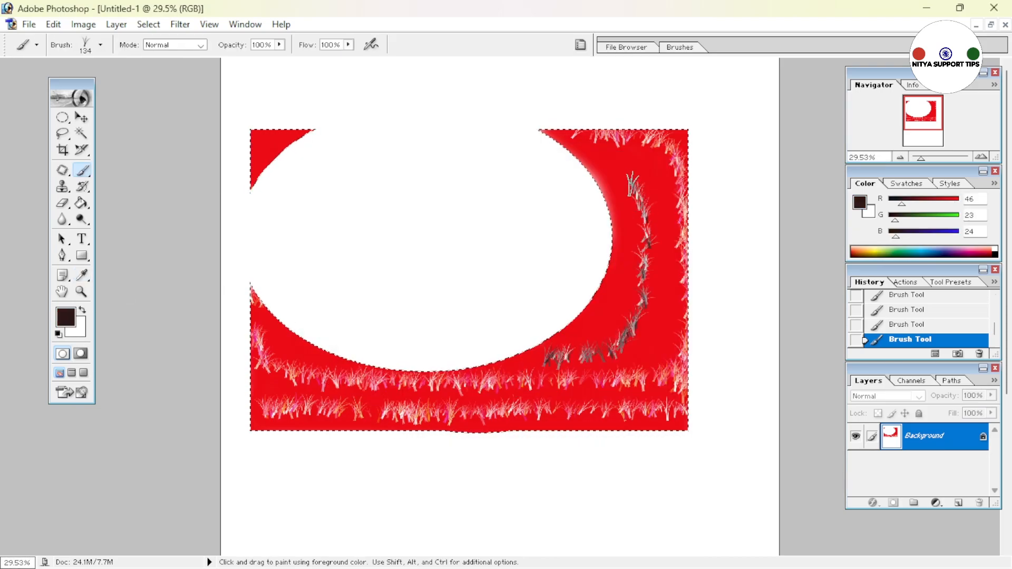
Choose the 29 px star outline brush and paint dark stars along the curved edge and lower part of the red shape
{"action": "left_click", "coordinate": [100, 45]}
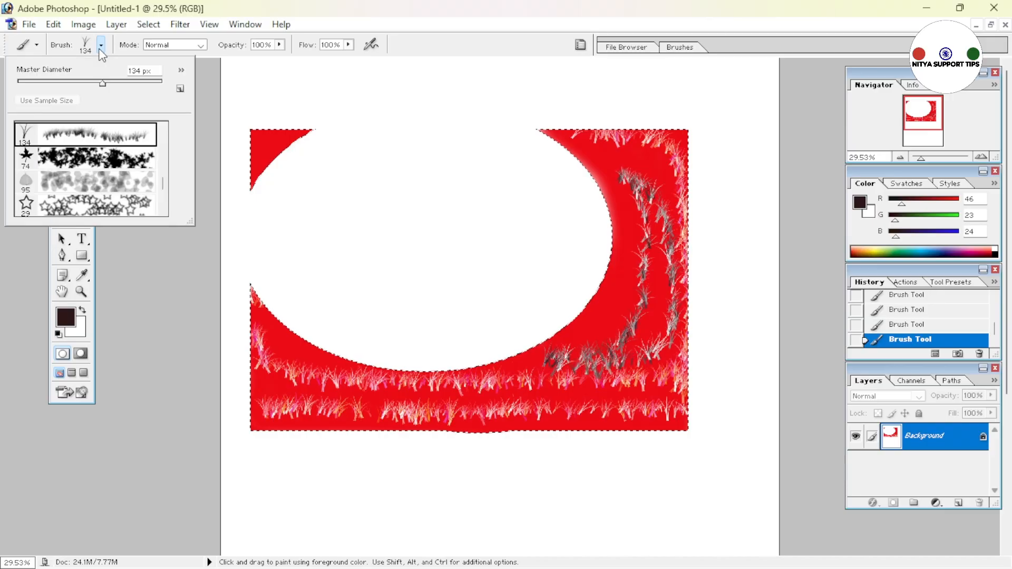
{"action": "mouse_move", "coordinate": [162, 187]}
{"action": "left_mouse_down"}
{"action": "mouse_move", "coordinate": [164, 199]}
{"action": "mouse_move", "coordinate": [161, 188]}
{"action": "left_mouse_up"}
{"action": "left_click", "coordinate": [100, 187]}
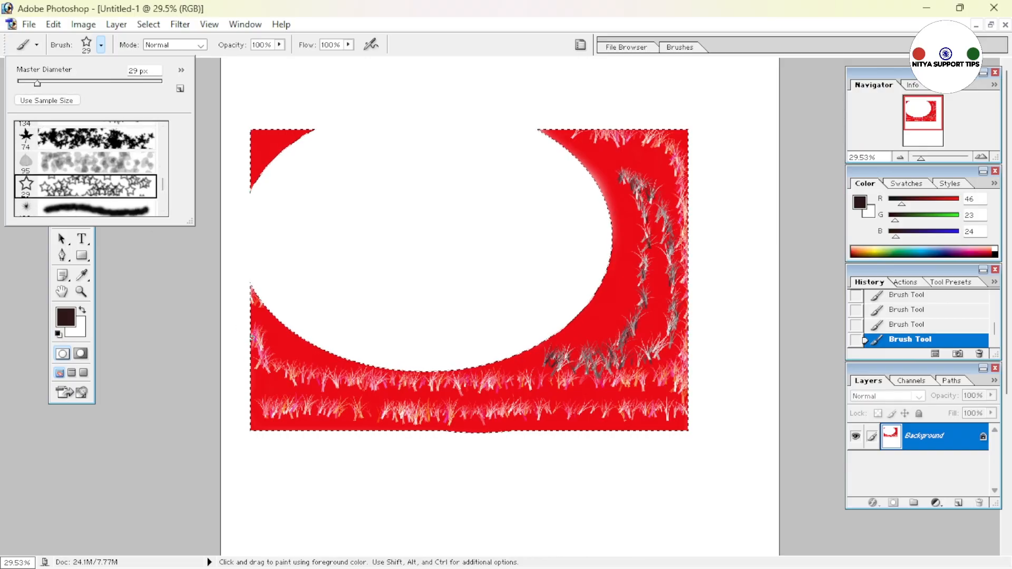
{"action": "mouse_move", "coordinate": [282, 339]}
{"action": "left_mouse_down"}
{"action": "mouse_move", "coordinate": [305, 375]}
{"action": "mouse_move", "coordinate": [353, 389]}
{"action": "mouse_move", "coordinate": [569, 364]}
{"action": "mouse_move", "coordinate": [613, 182]}
{"action": "mouse_move", "coordinate": [586, 142]}
{"action": "mouse_move", "coordinate": [663, 154]}
{"action": "mouse_move", "coordinate": [644, 391]}
{"action": "mouse_move", "coordinate": [373, 373]}
{"action": "left_mouse_up"}
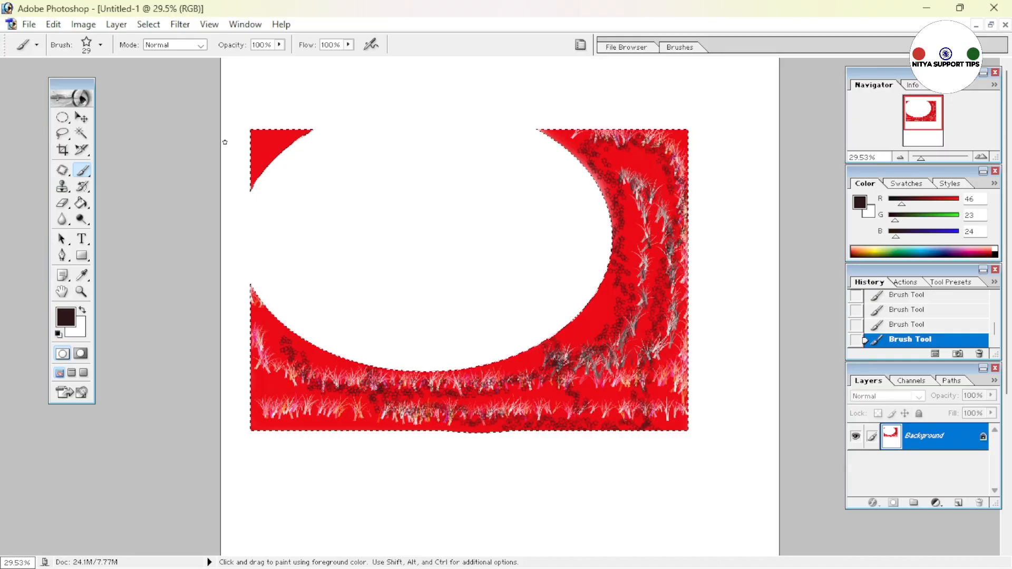
Set the foreground color to yellow, RGB 220, 209, 33, and paint stars in the lower-left part of the red shape
{"action": "left_click", "coordinate": [100, 45]}
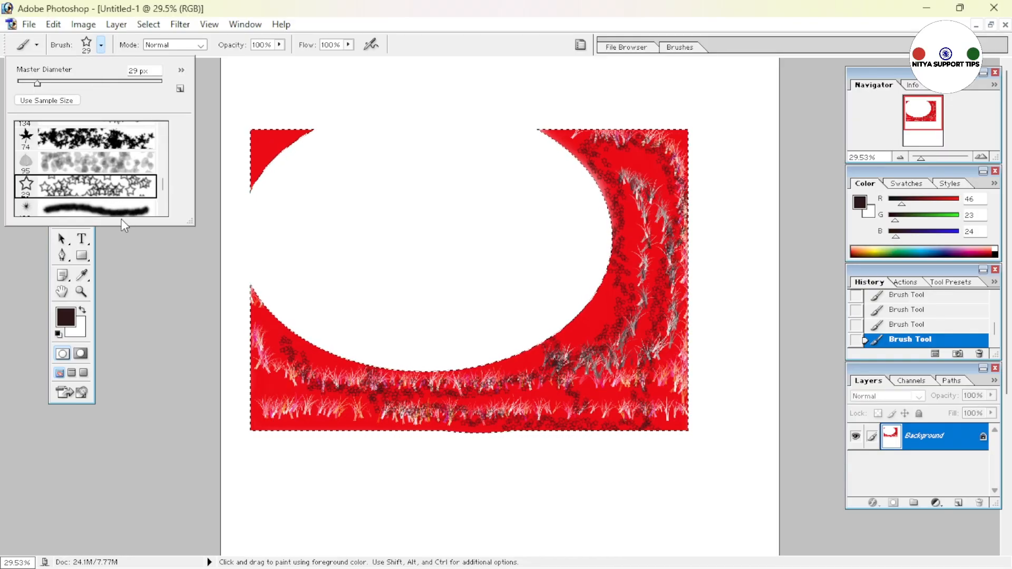
{"action": "left_click", "coordinate": [66, 317]}
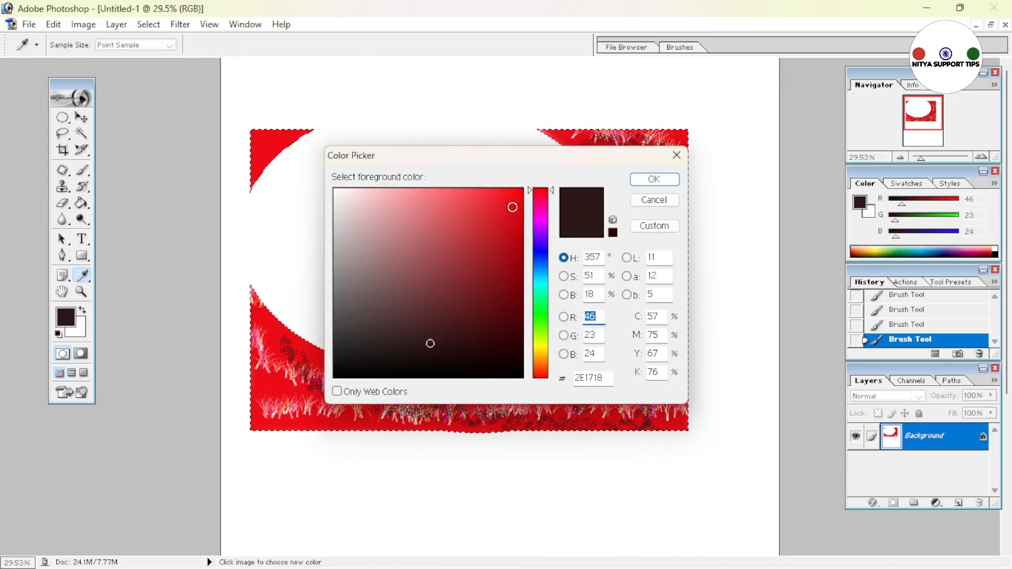
{"action": "left_click", "coordinate": [540, 348]}
{"action": "left_click", "coordinate": [495, 215]}
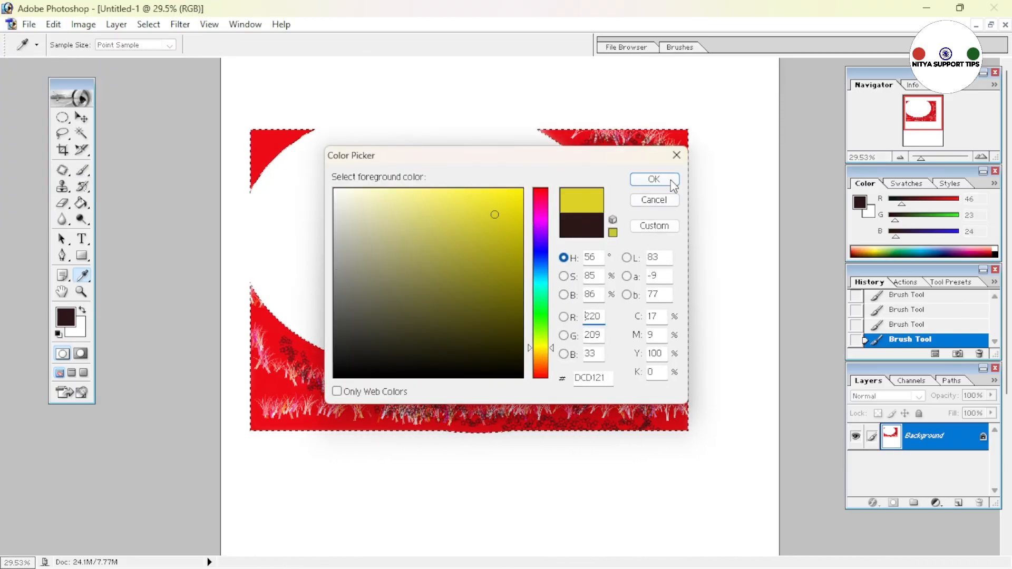
{"action": "left_click", "coordinate": [668, 179]}
{"action": "left_click_drag", "start_coordinate": [278, 374], "coordinate": [327, 393]}
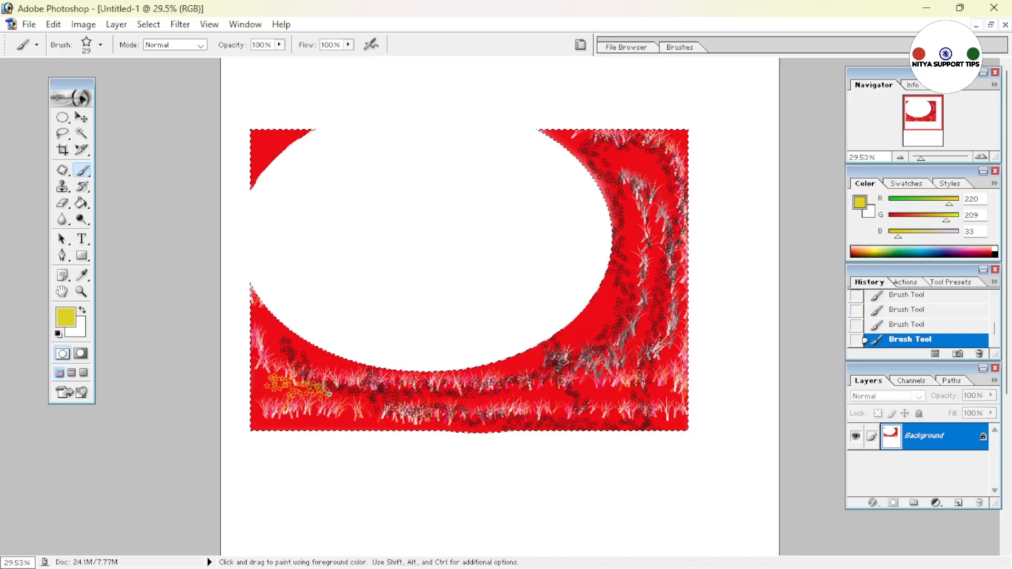
Paint yellow stars along the lower and right parts of the red shape and close the document without saving
{"action": "mouse_move", "coordinate": [390, 404]}
{"action": "left_mouse_down"}
{"action": "mouse_move", "coordinate": [553, 420]}
{"action": "mouse_move", "coordinate": [653, 387]}
{"action": "mouse_move", "coordinate": [675, 291]}
{"action": "mouse_move", "coordinate": [611, 349]}
{"action": "mouse_move", "coordinate": [411, 379]}
{"action": "left_mouse_up"}
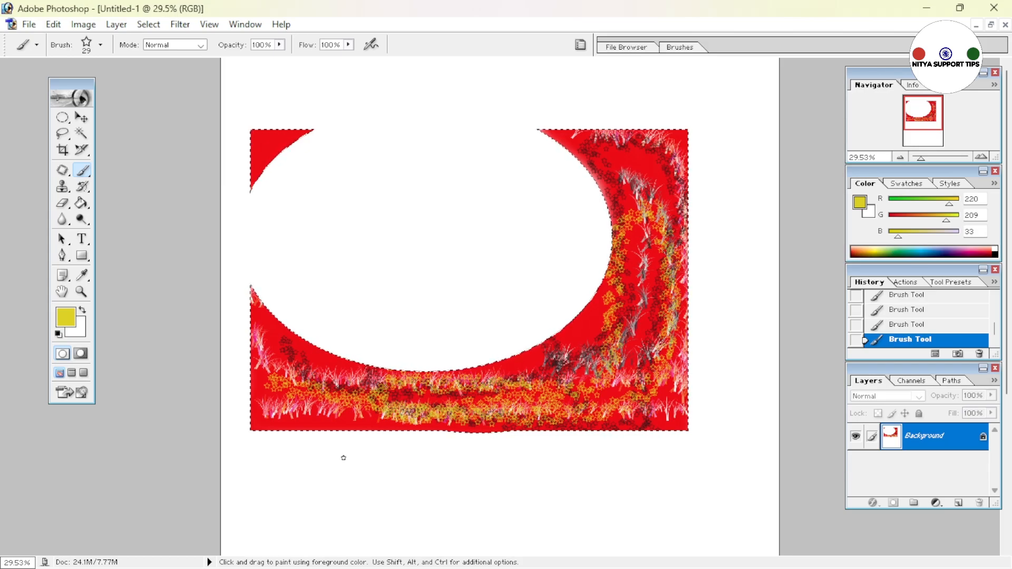
{"action": "left_click_drag", "start_coordinate": [262, 386], "coordinate": [362, 420]}
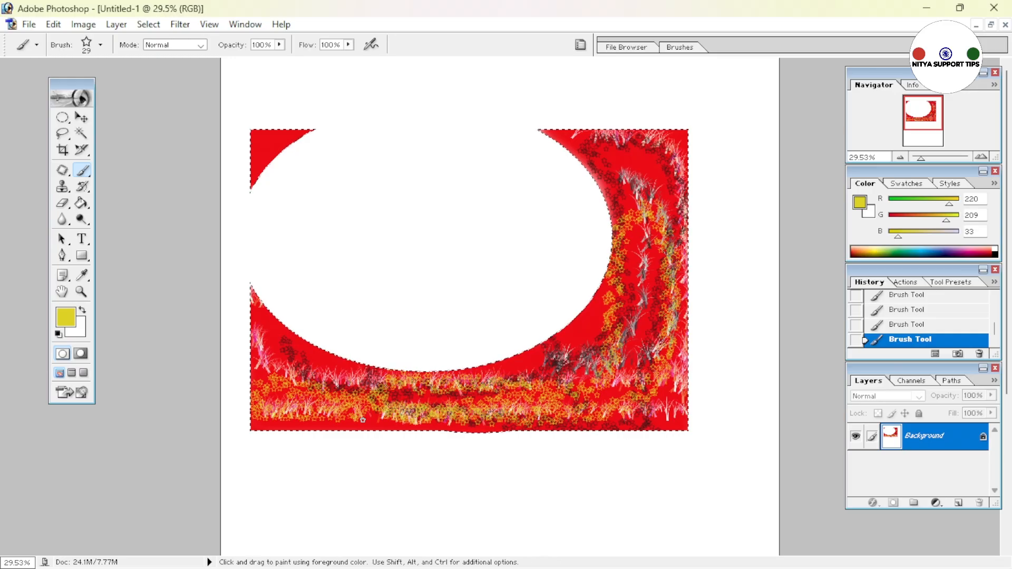
{"action": "key", "text": "ctrl+w"}
{"action": "left_click", "coordinate": [495, 229]}
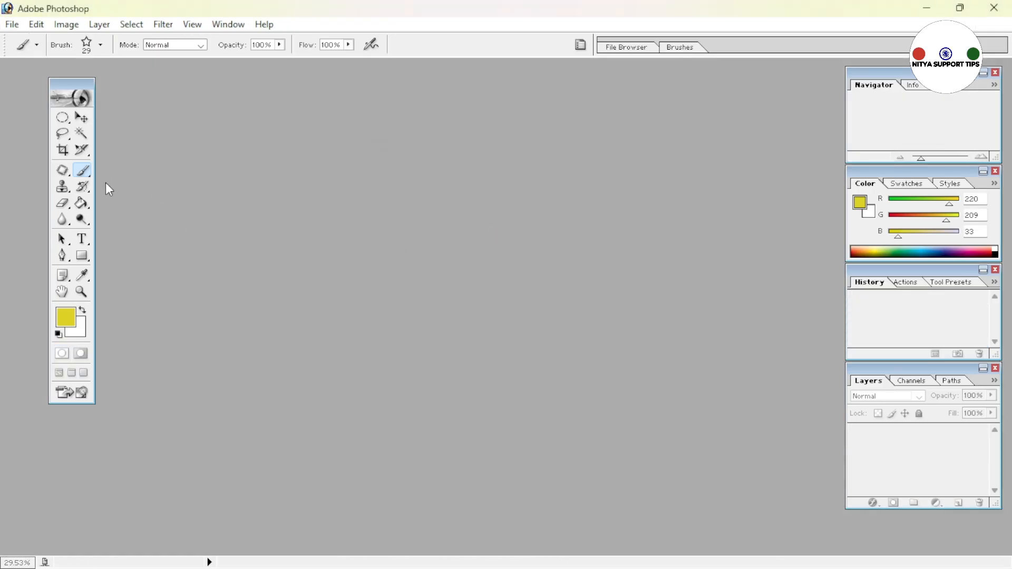
Switch to the Pencil tool and create a new white RGB document from a preset page size
{"action": "right_click", "coordinate": [90, 176]}
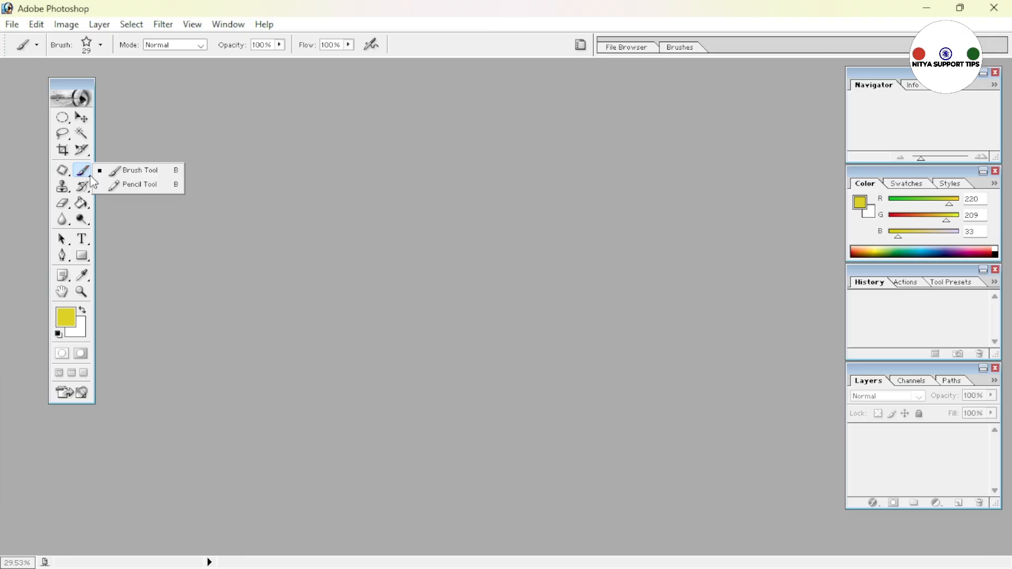
{"action": "left_click", "coordinate": [141, 190]}
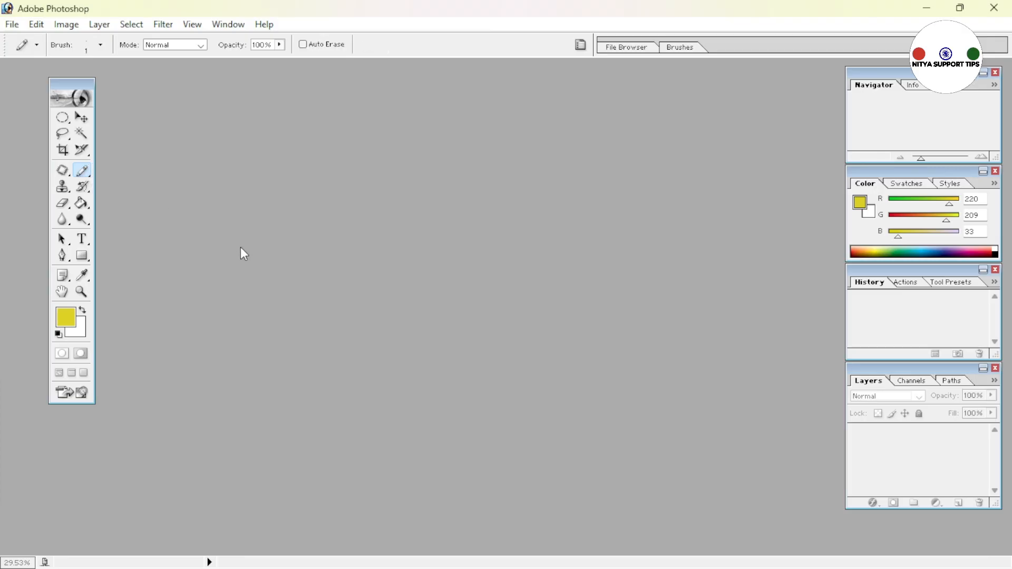
{"action": "key", "text": "ctrl+n"}
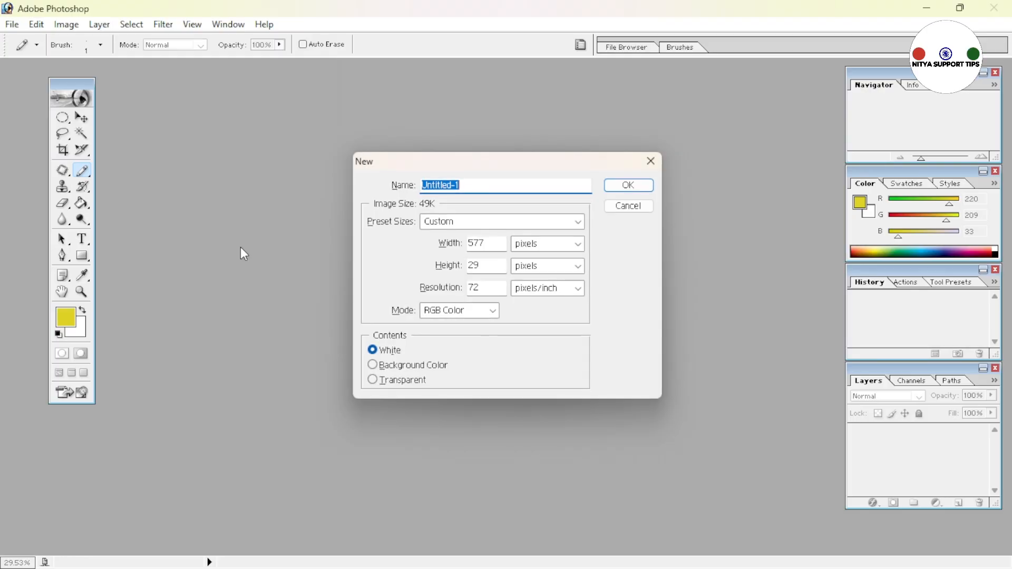
{"action": "left_click", "coordinate": [532, 222]}
{"action": "left_click", "coordinate": [494, 55]}
{"action": "left_click", "coordinate": [643, 188]}
{"action": "left_click", "coordinate": [283, 73]}
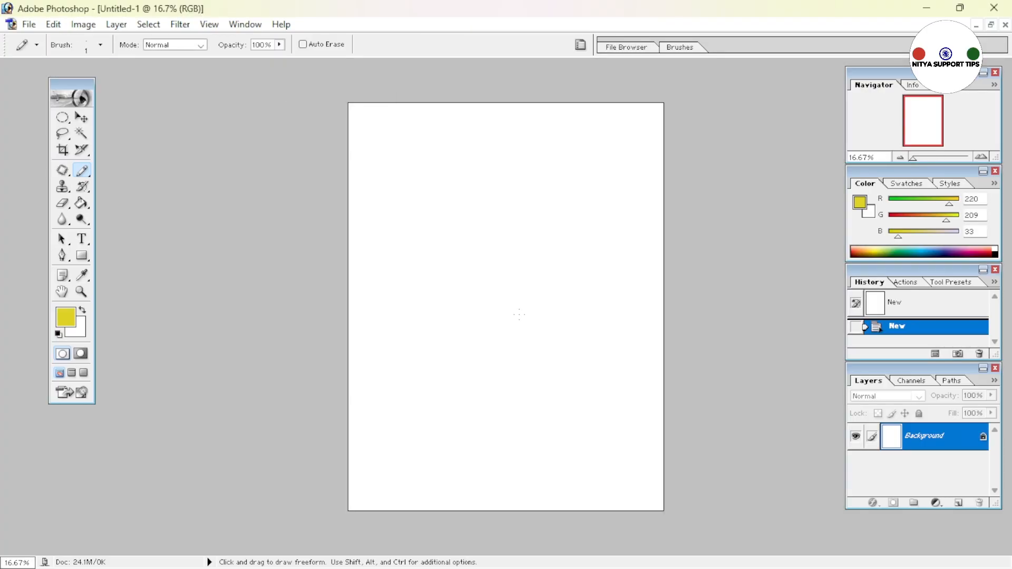
{"action": "scroll", "coordinate": [540, 364], "scroll_direction": "down", "scroll_amount": 3}
{"action": "scroll", "coordinate": [541, 365], "scroll_direction": "up", "scroll_amount": 4}
{"action": "scroll", "coordinate": [541, 365], "scroll_direction": "up", "scroll_amount": 6}
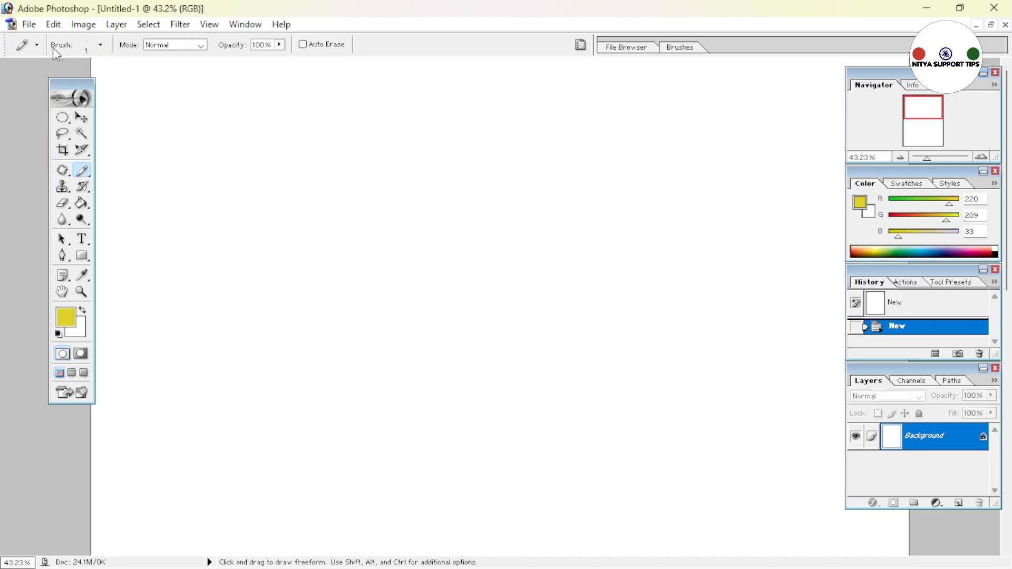
Browse the preset tips for the Pencil tool and choose Hard Round 13 pixels
{"action": "left_click", "coordinate": [100, 45]}
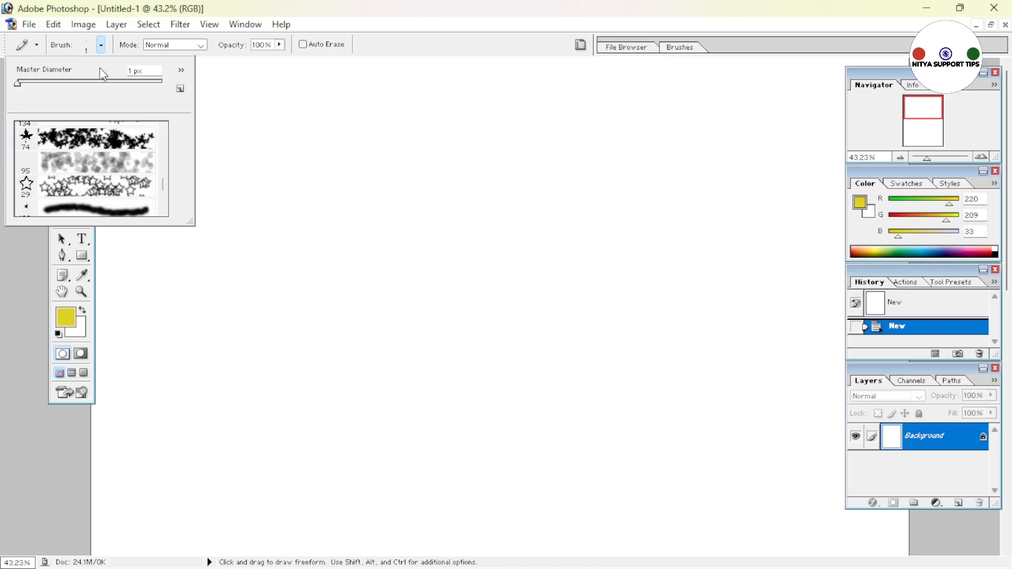
{"action": "left_click_drag", "start_coordinate": [163, 190], "coordinate": [163, 140]}
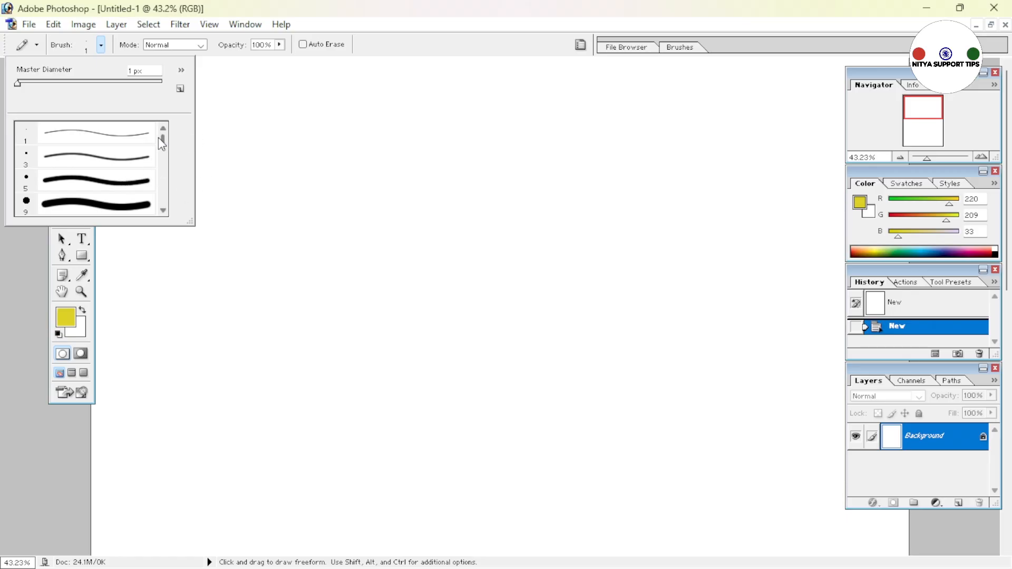
{"action": "left_click_drag", "start_coordinate": [165, 145], "coordinate": [169, 177]}
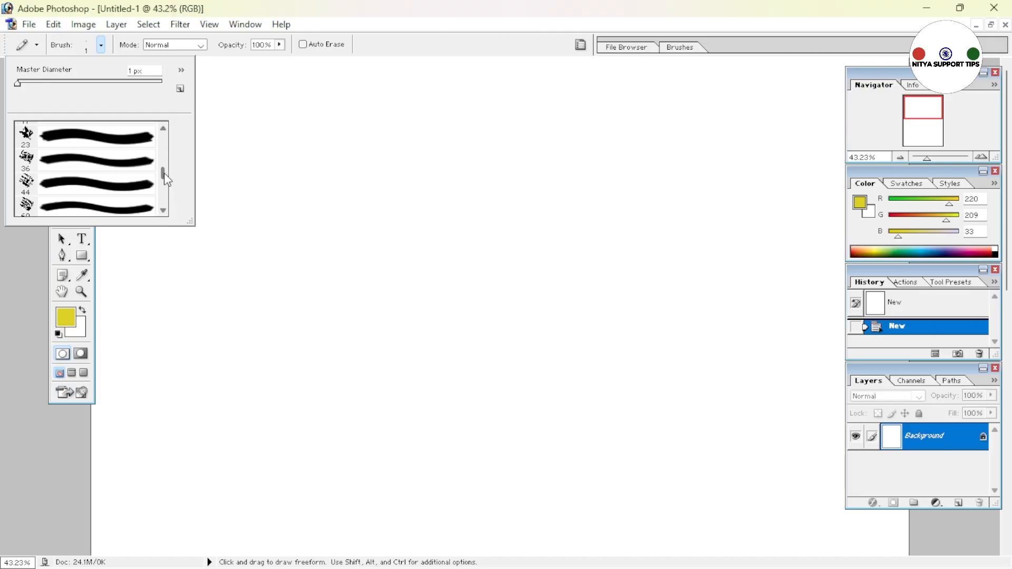
{"action": "left_click_drag", "start_coordinate": [164, 174], "coordinate": [164, 145]}
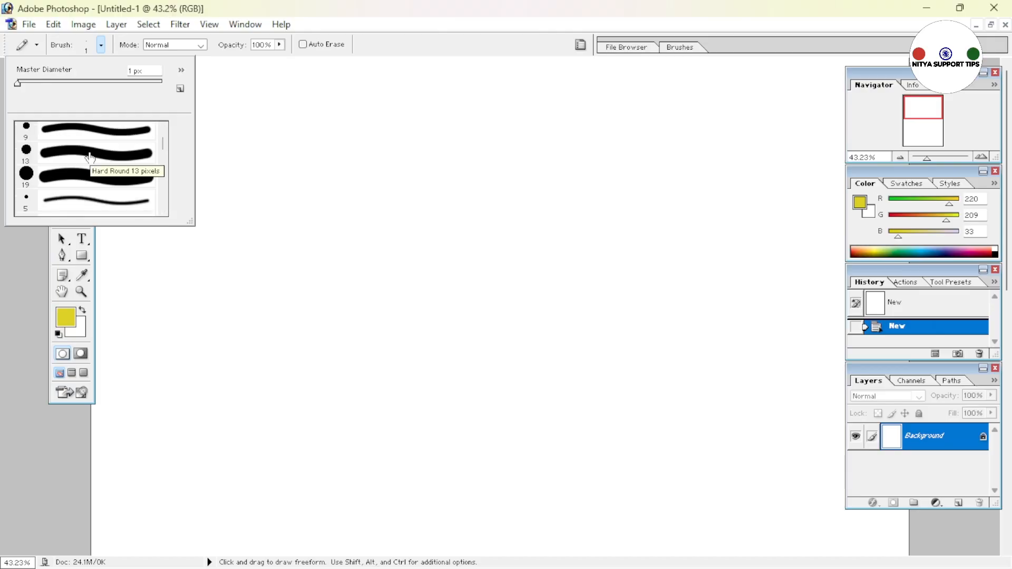
{"action": "left_click", "coordinate": [89, 156]}
Set the pencil tip's diameter to 32 px and draw freehand yellow lines and loops across the upper part of the page
{"action": "right_click", "coordinate": [410, 235]}
{"action": "left_click_drag", "start_coordinate": [428, 259], "coordinate": [444, 264]}
{"action": "mouse_move", "coordinate": [207, 153]}
{"action": "left_mouse_down"}
{"action": "mouse_move", "coordinate": [443, 211]}
{"action": "mouse_move", "coordinate": [655, 298]}
{"action": "mouse_move", "coordinate": [362, 316]}
{"action": "left_mouse_up"}
{"action": "left_click_drag", "start_coordinate": [217, 325], "coordinate": [437, 407]}
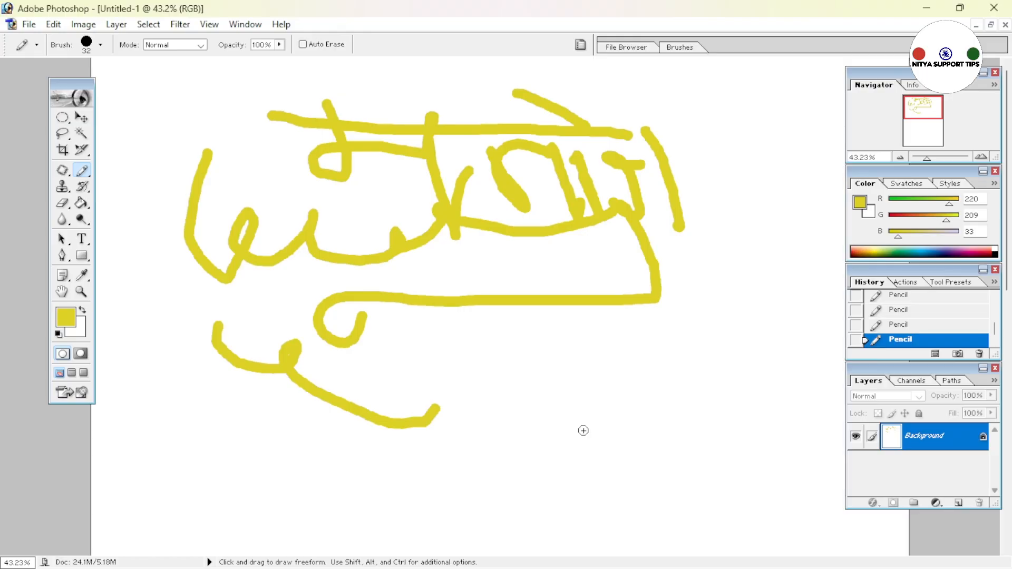
Switch from the Pencil tool back to the Brush tool
{"action": "right_click", "coordinate": [88, 170]}
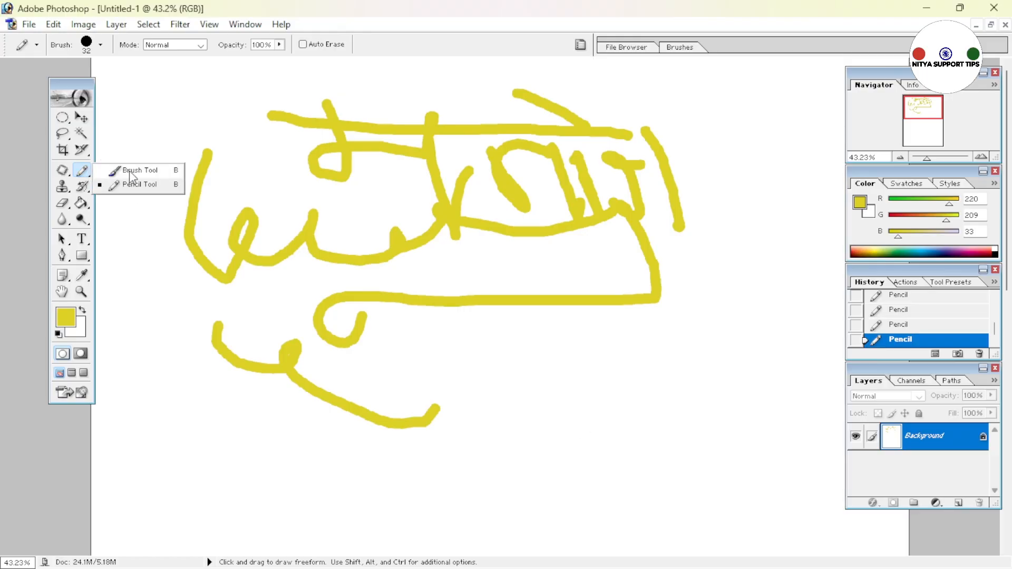